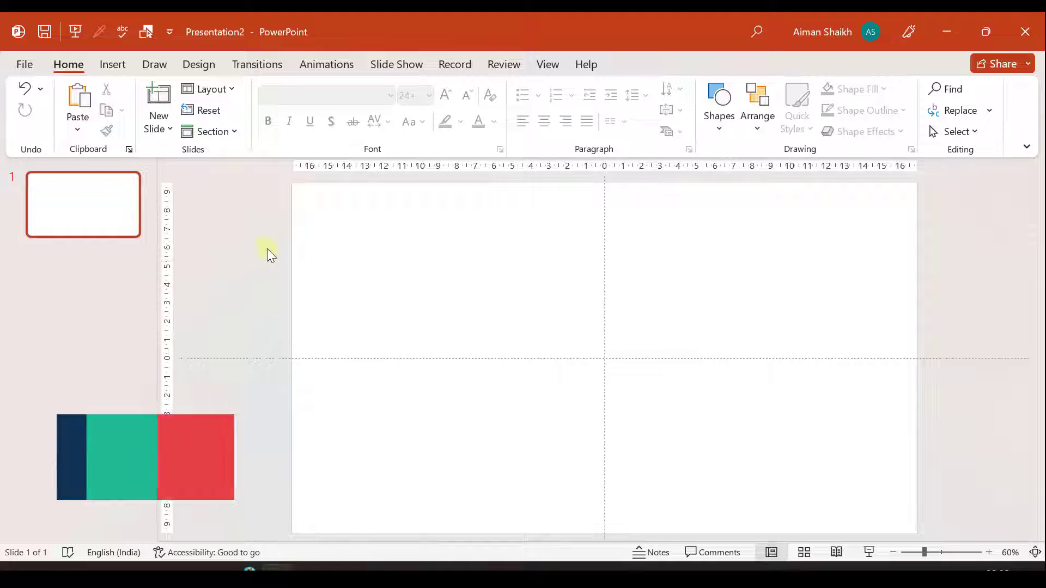
# - Draw a large blue partial circle and move it to the slide centre
pyautogui.click(114, 64)
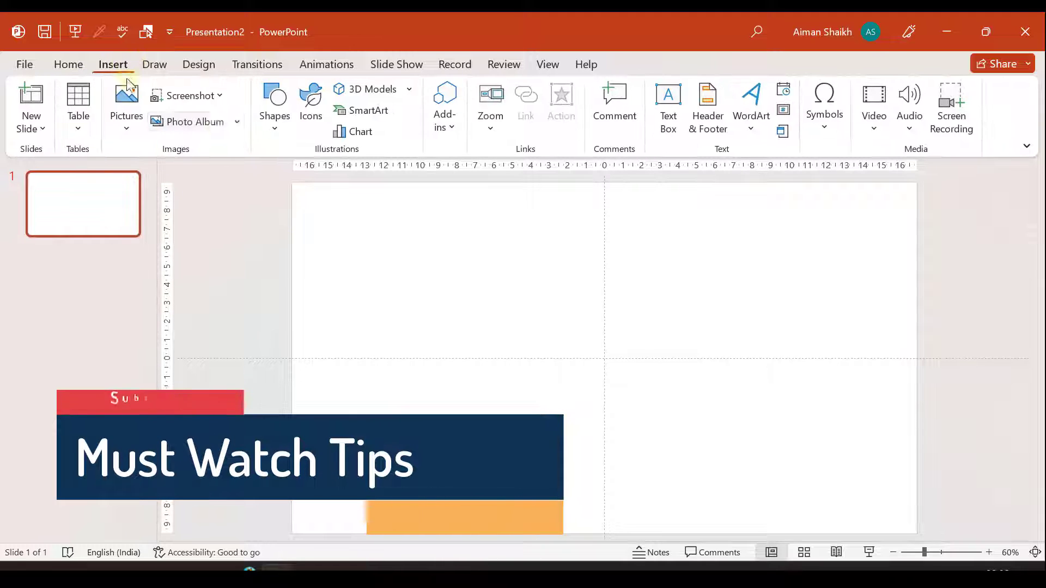
pyautogui.click(270, 119)
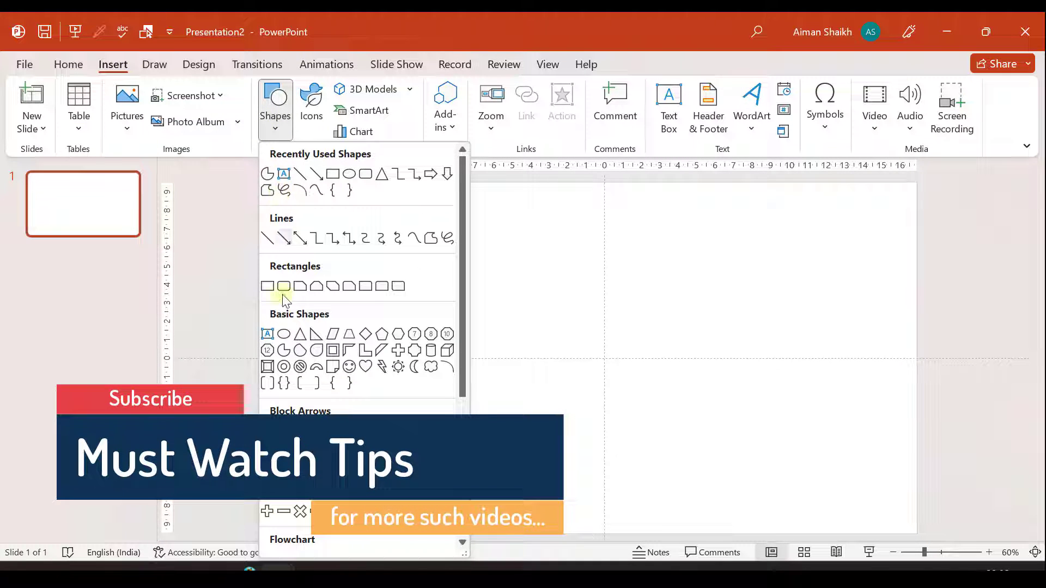
pyautogui.click(284, 352)
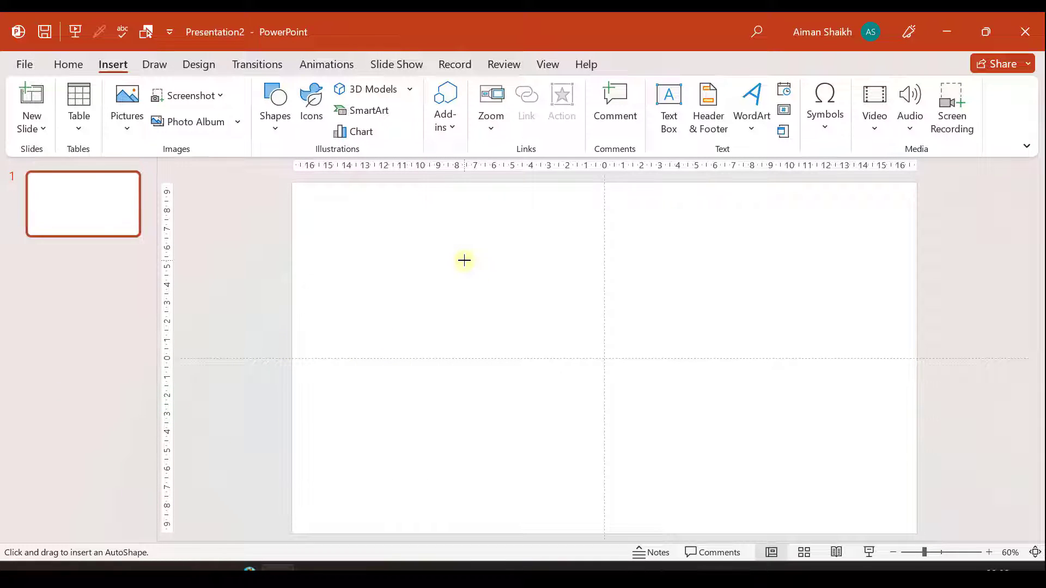
pyautogui.moveTo(489, 284); pyautogui.dragTo(776, 412)
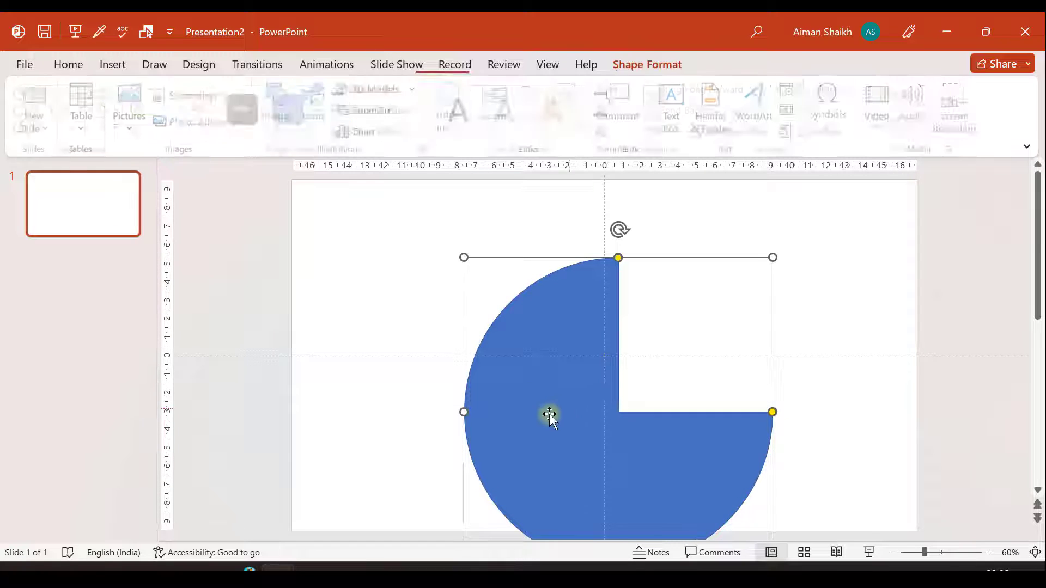
pyautogui.moveTo(548, 416); pyautogui.dragTo(520, 360)
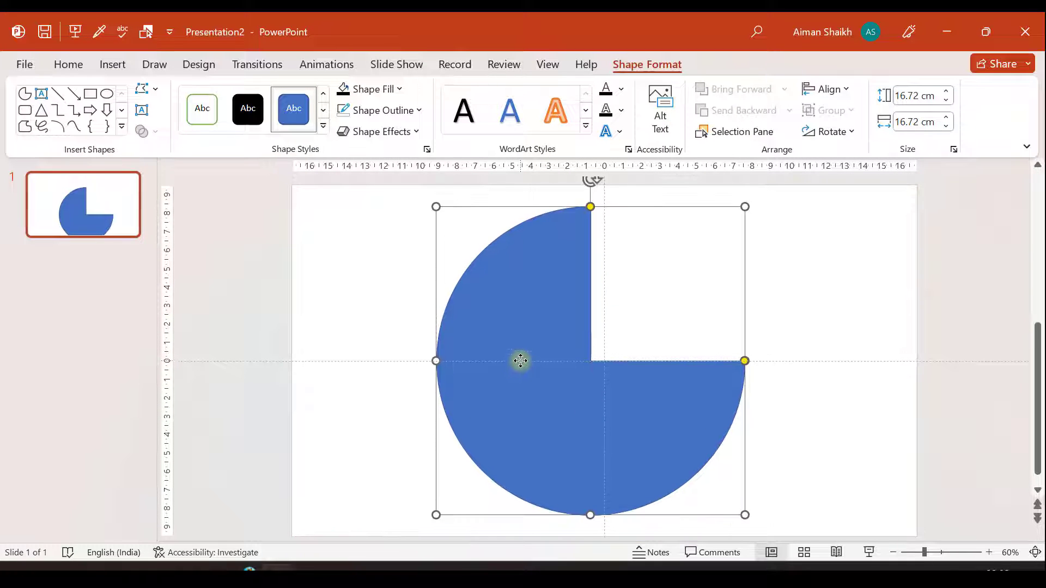
pyautogui.click(381, 262)
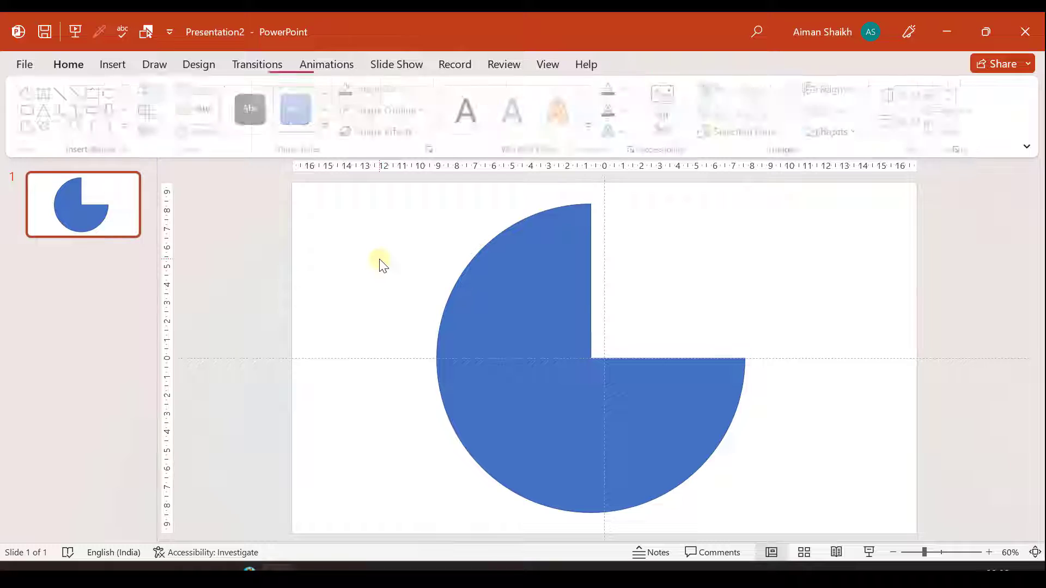
# - Draw a second, perfectly circular pie shape on the slide
pyautogui.click(109, 63)
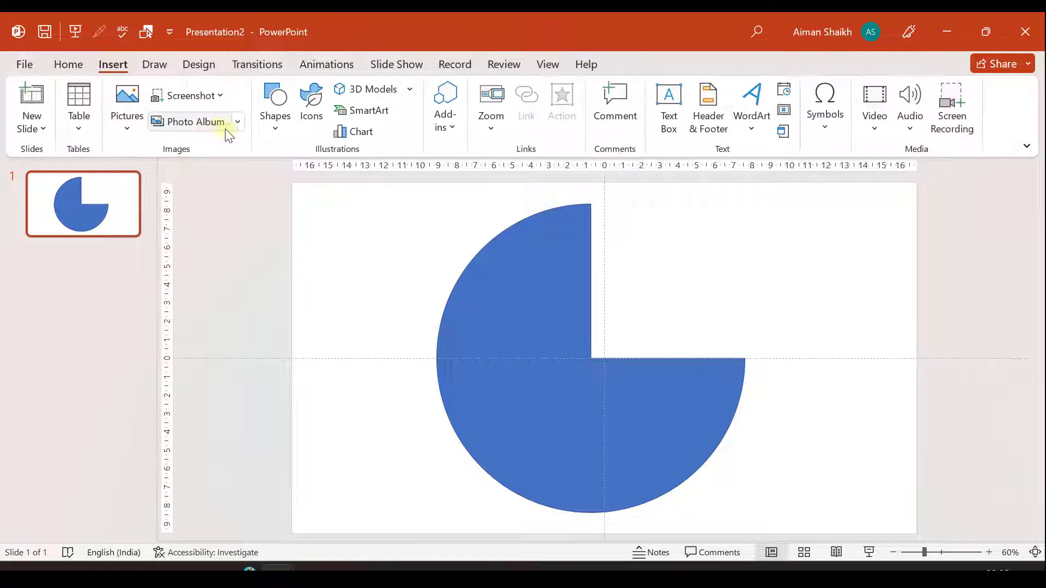
pyautogui.click(283, 119)
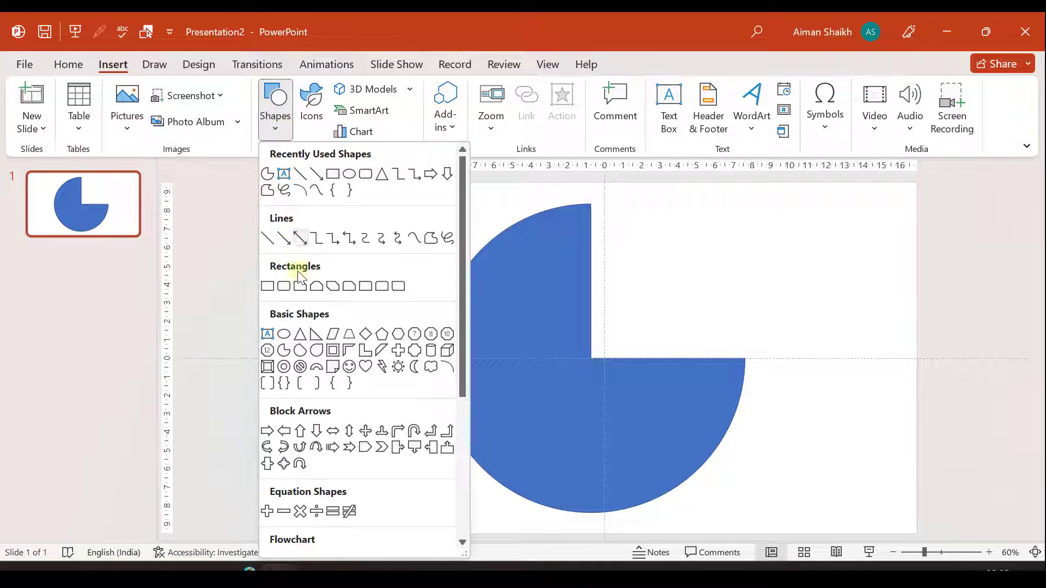
pyautogui.click(291, 354)
pyautogui.moveTo(272, 254); pyautogui.dragTo(395, 452)
pyautogui.press('shift')
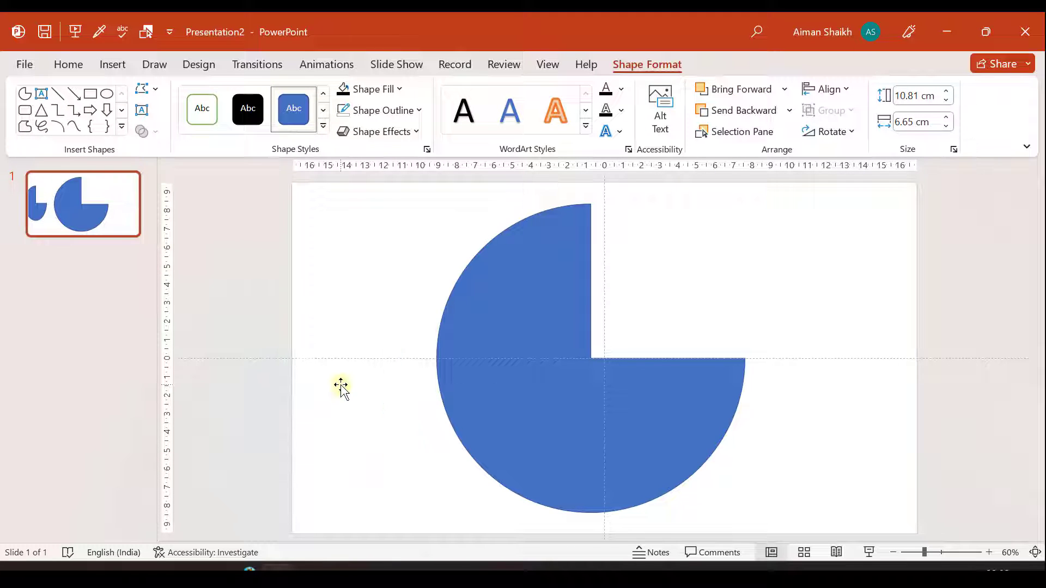
pyautogui.click(370, 264)
# - Sweep the pie's cut so only the top-left quarter wedge remains
pyautogui.click(509, 283)
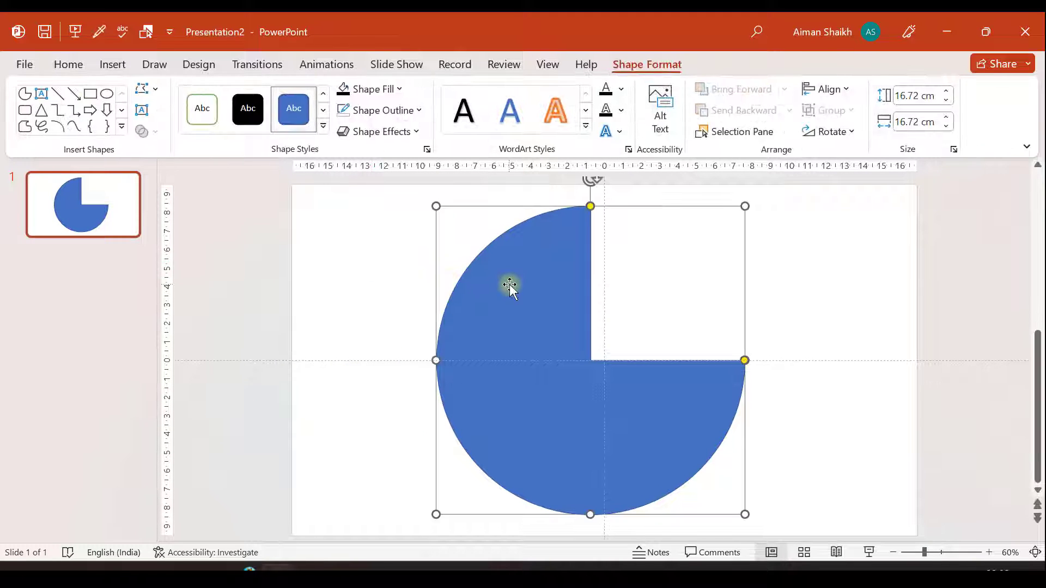
pyautogui.moveTo(509, 284); pyautogui.dragTo(522, 283)
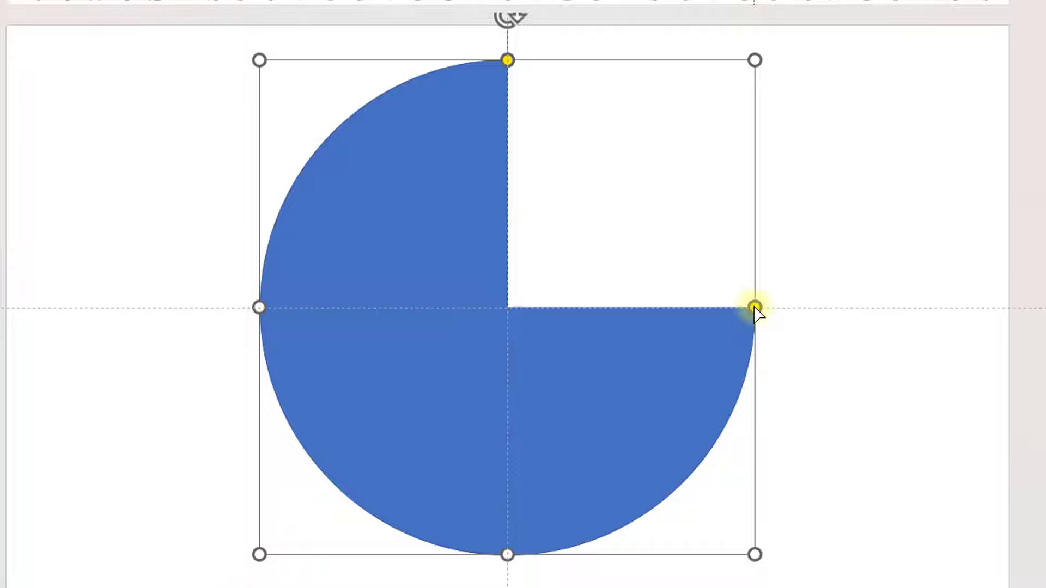
pyautogui.moveTo(754, 308); pyautogui.dragTo(269, 312)
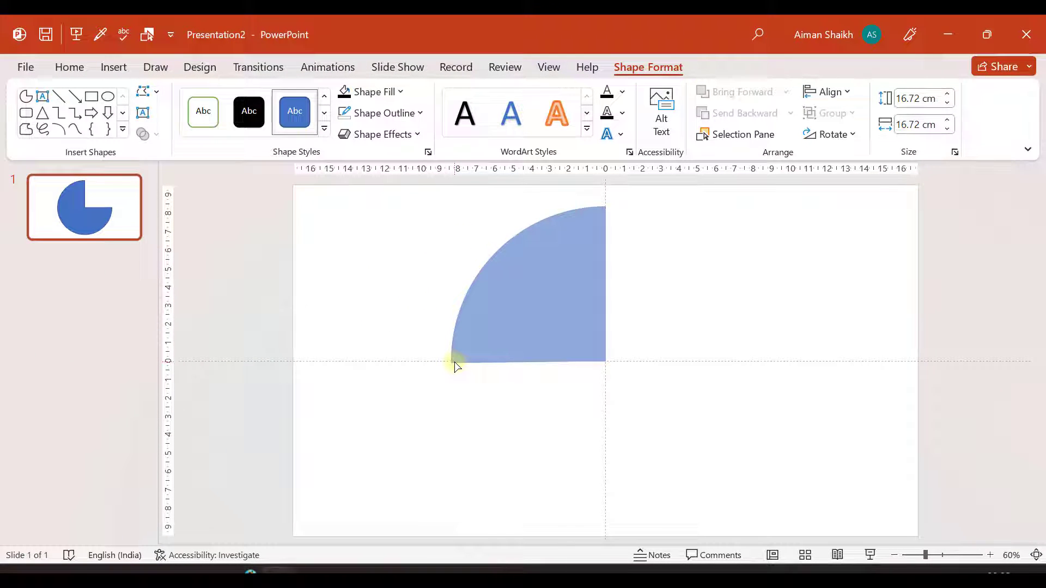
pyautogui.moveTo(456, 364); pyautogui.dragTo(456, 364)
# - Zoom in and align the wedge's flat edge exactly onto the horizontal centre line
pyautogui.click(324, 374)
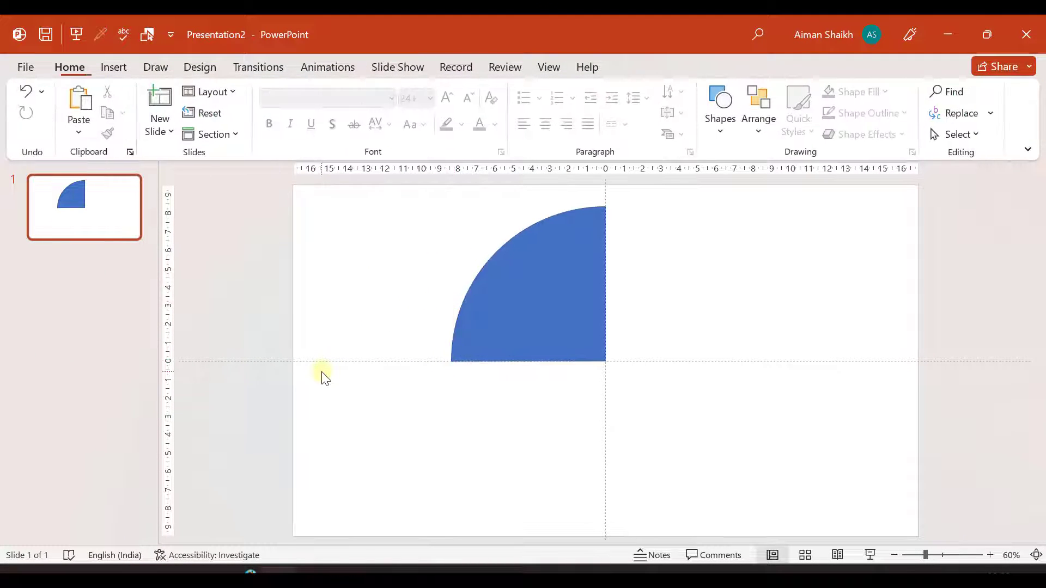
pyautogui.scroll(9, 324, 376)
pyautogui.click(243, 365)
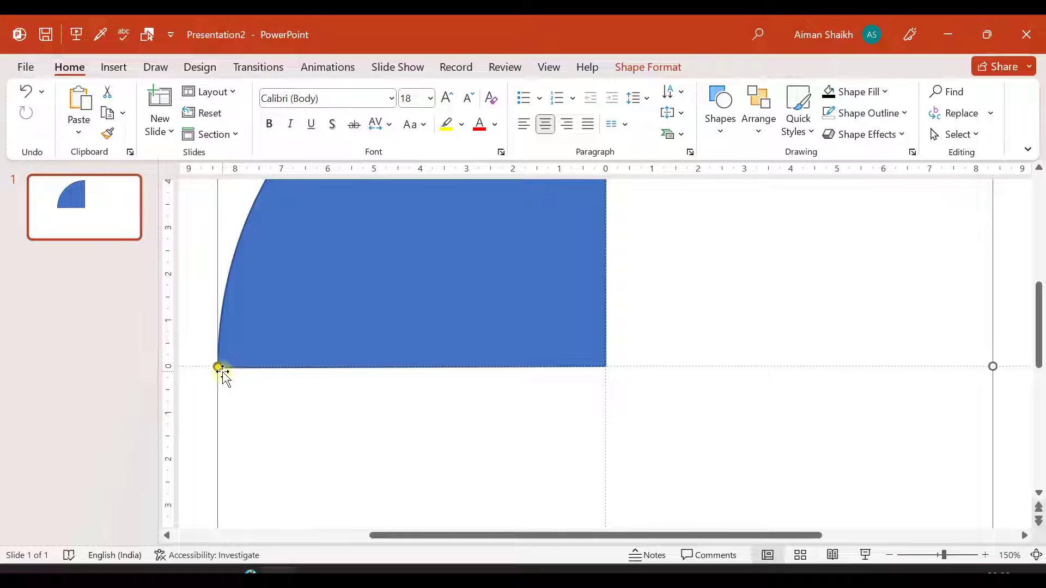
pyautogui.moveTo(220, 369); pyautogui.dragTo(219, 366)
pyautogui.click(198, 334)
# - Set the quarter-circle's Shape Outline to No Outline
pyautogui.click(281, 314)
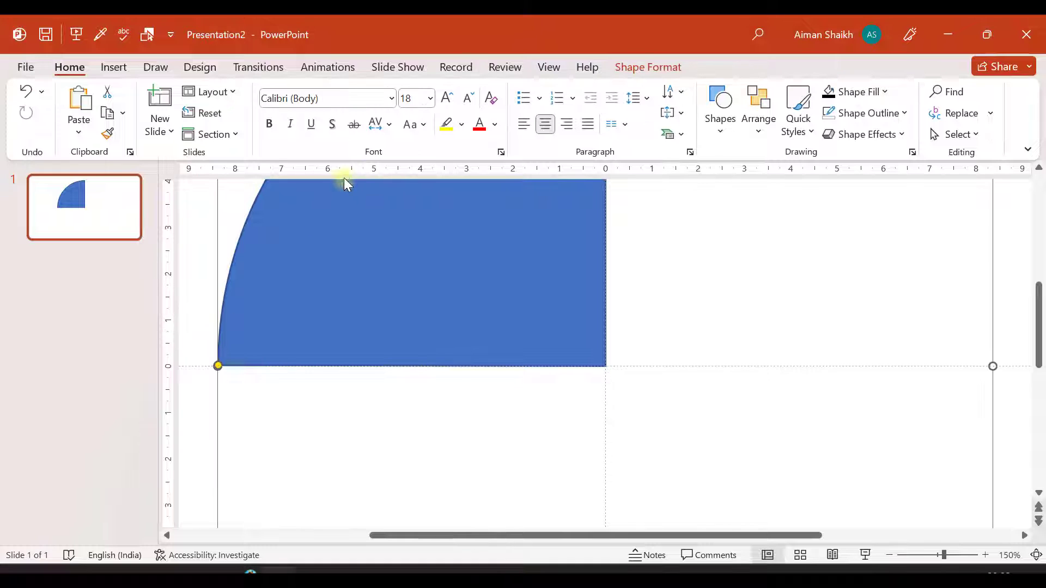
pyautogui.click(660, 65)
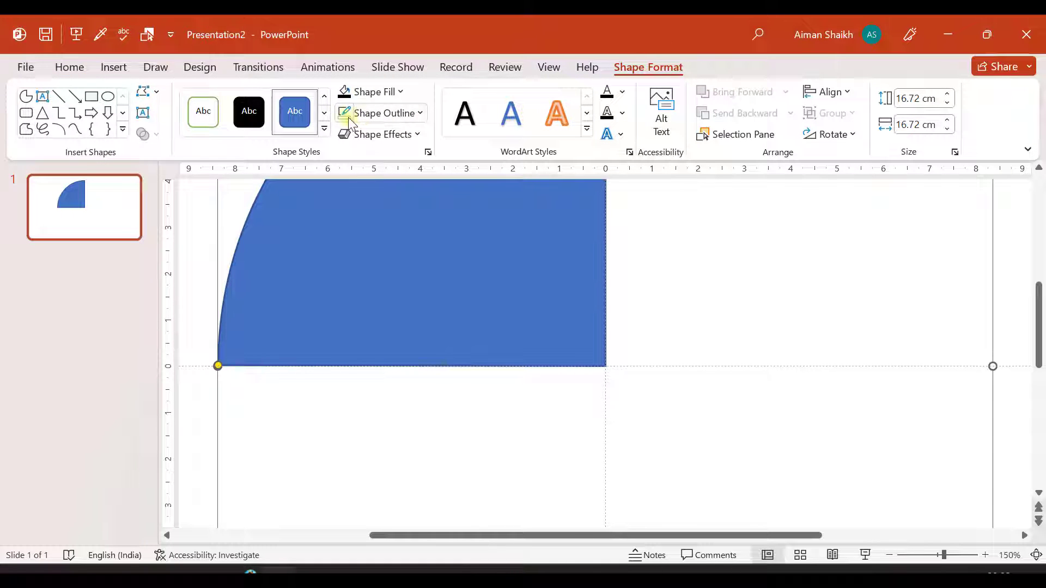
pyautogui.click(348, 119)
pyautogui.click(375, 295)
pyautogui.click(412, 423)
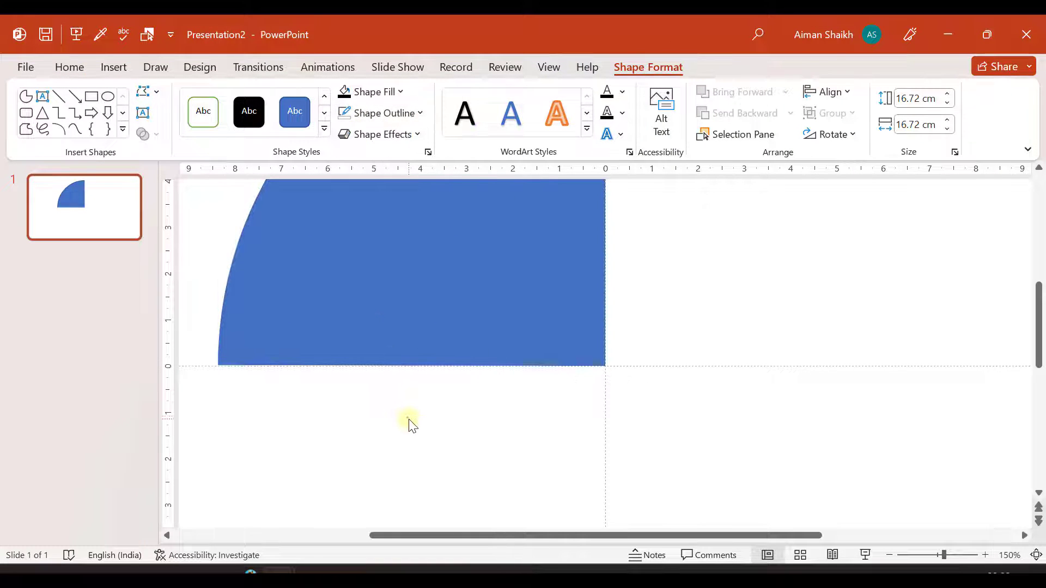
pyautogui.scroll(-5, 492, 304)
pyautogui.click(495, 299)
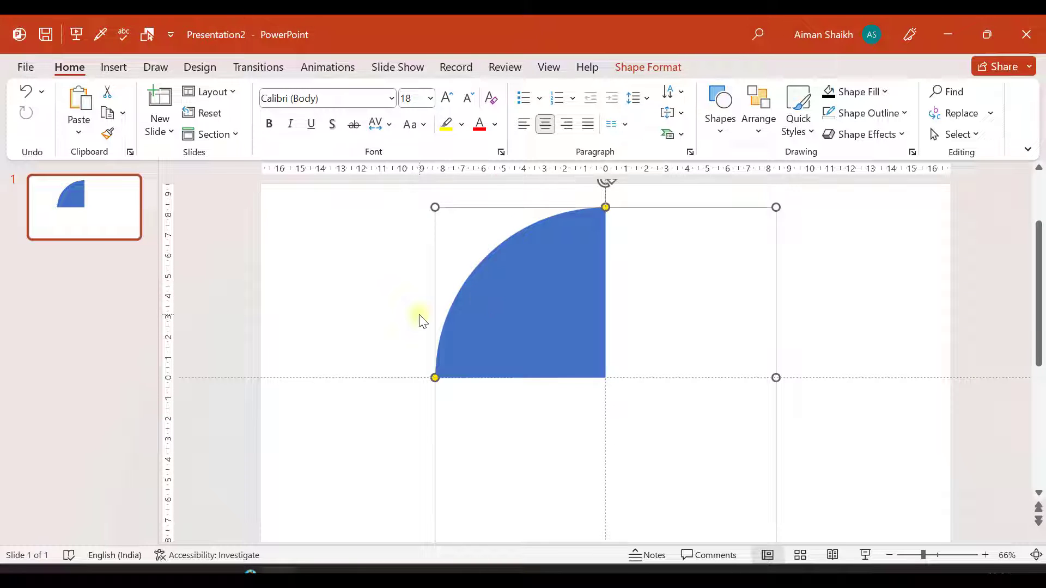
pyautogui.scroll(-1, 420, 320)
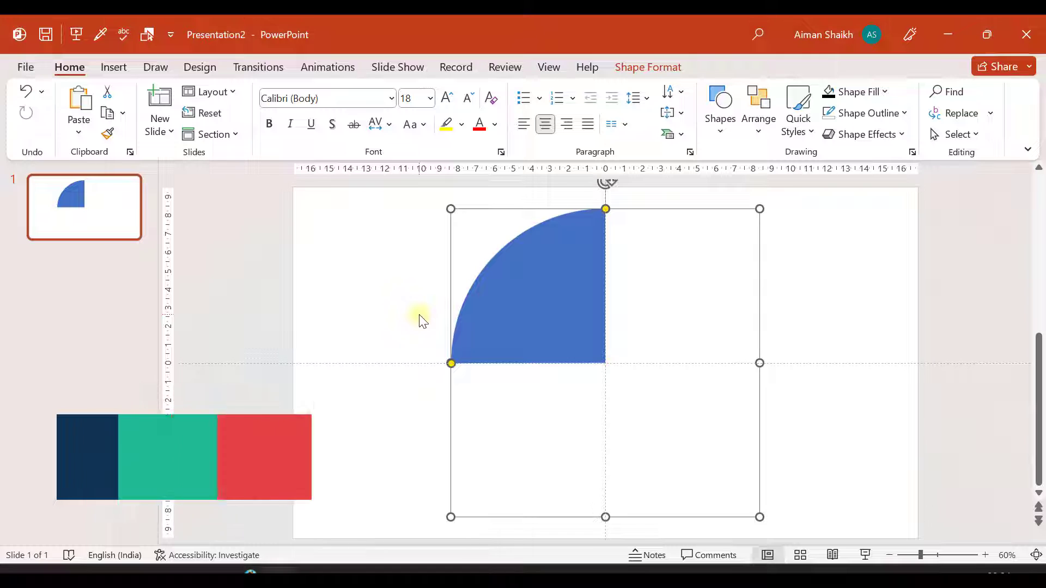
# - Duplicate the wedge, rotate the copy a quarter turn and join it into a half-circle
pyautogui.keyDown('ctrl'); pyautogui.moveTo(518, 332); pyautogui.dragTo(562, 375); pyautogui.keyUp('ctrl')
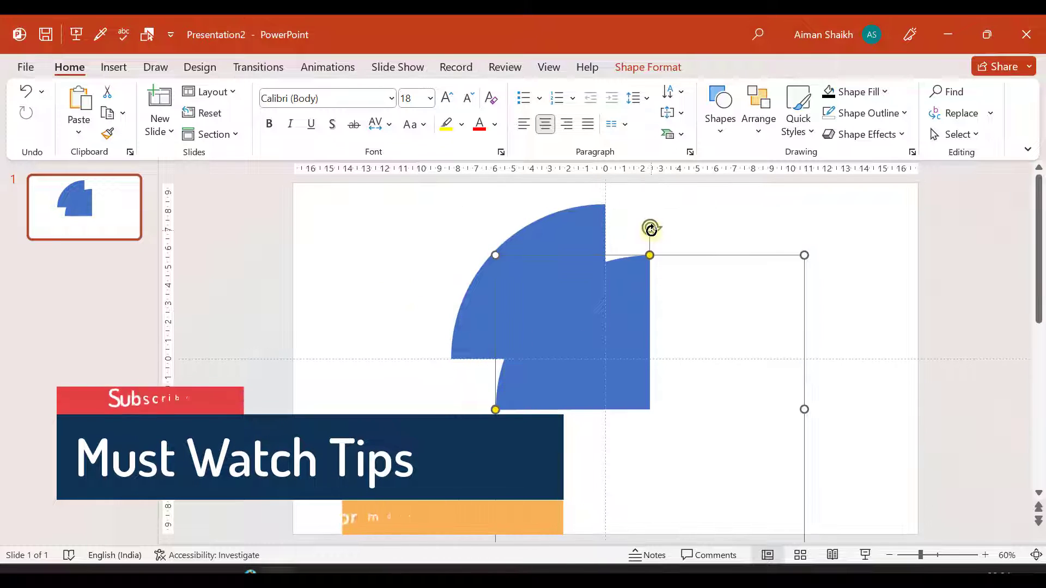
pyautogui.moveTo(652, 227); pyautogui.dragTo(773, 409)
pyautogui.moveTo(724, 359); pyautogui.dragTo(678, 306)
pyautogui.click(406, 292)
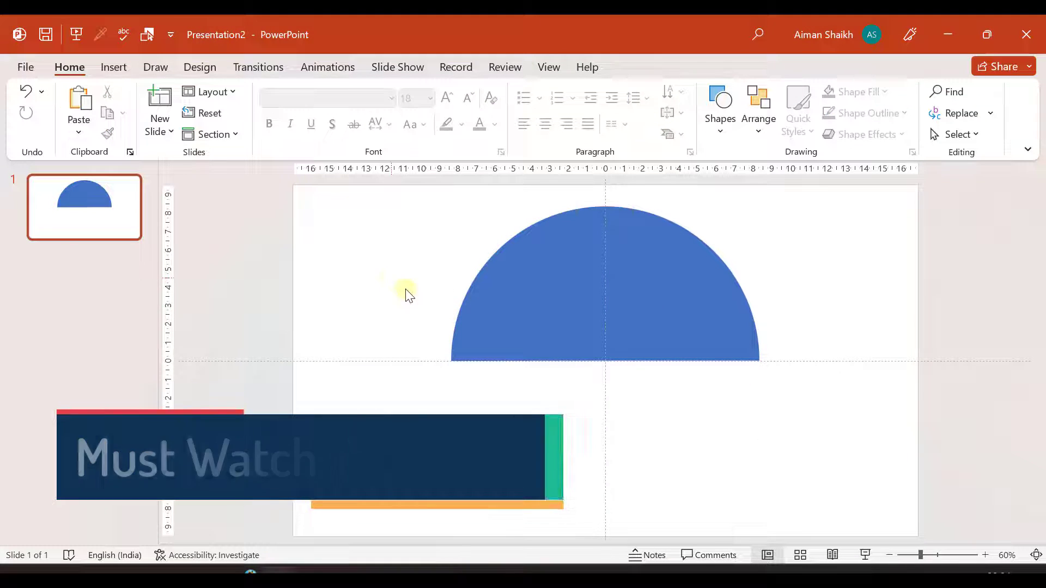
# - Duplicate the half-circle, rotate it 180° and fit it below to complete the circle
pyautogui.click(606, 299)
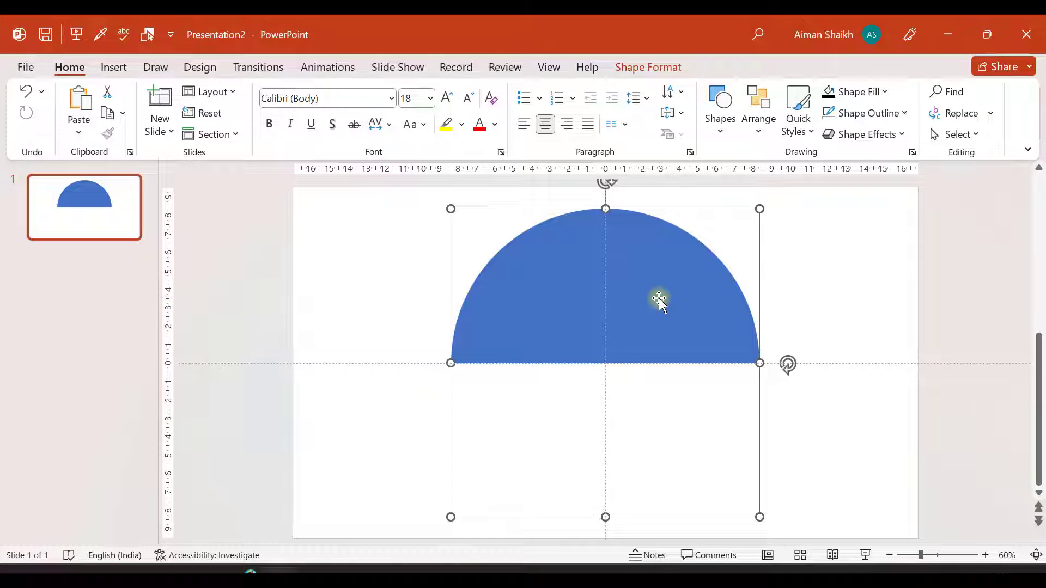
pyautogui.press('Right')
pyautogui.press('Right')
pyautogui.press('Down')
pyautogui.press('Down')
pyautogui.click(618, 235)
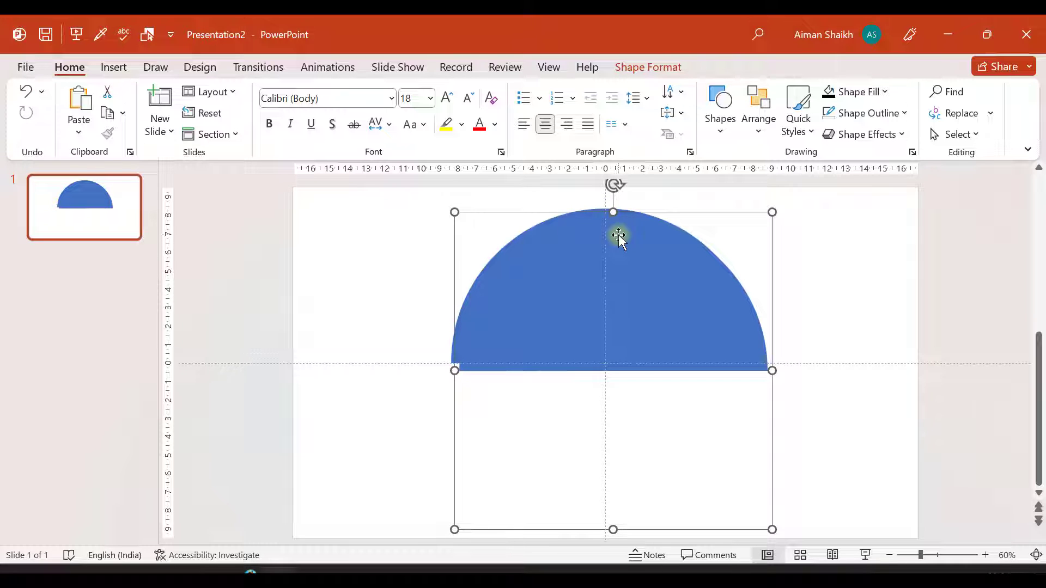
pyautogui.moveTo(608, 189); pyautogui.dragTo(611, 463)
pyautogui.moveTo(660, 422); pyautogui.dragTo(649, 416)
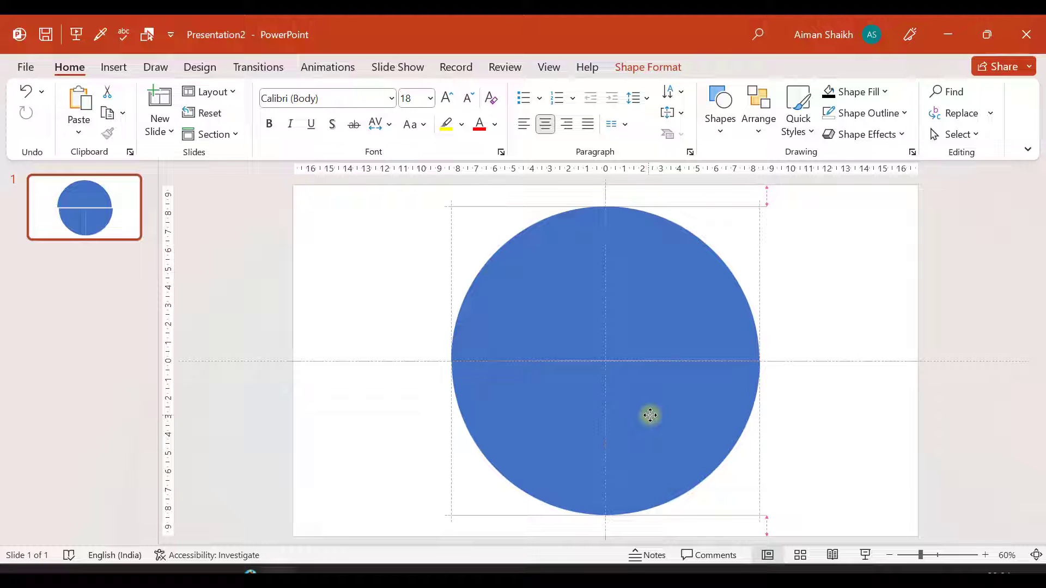
pyautogui.rightClick(650, 415)
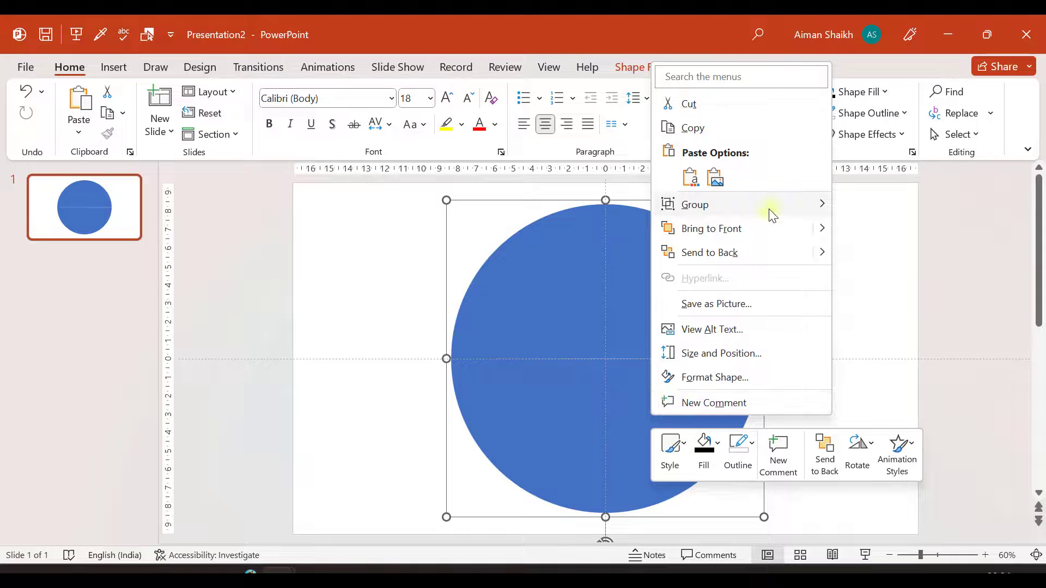
pyautogui.click(899, 264)
pyautogui.click(784, 354)
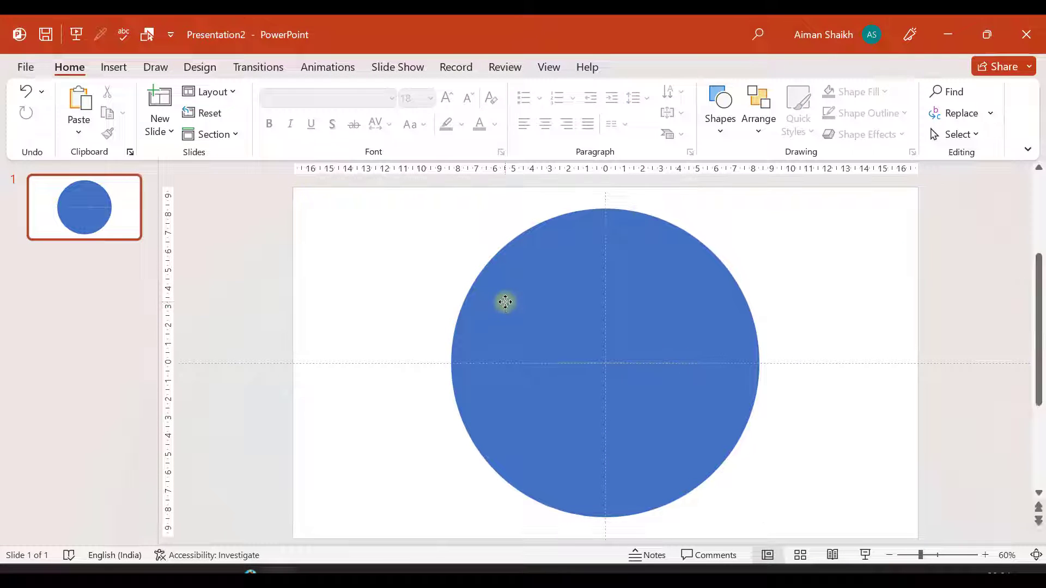
pyautogui.click(649, 377)
pyautogui.click(375, 278)
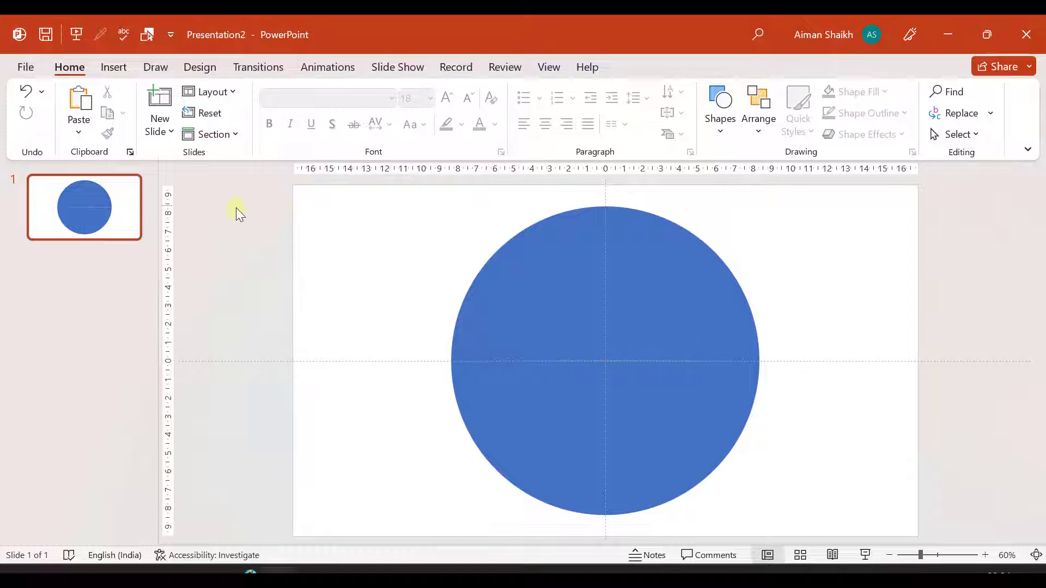
pyautogui.click(113, 71)
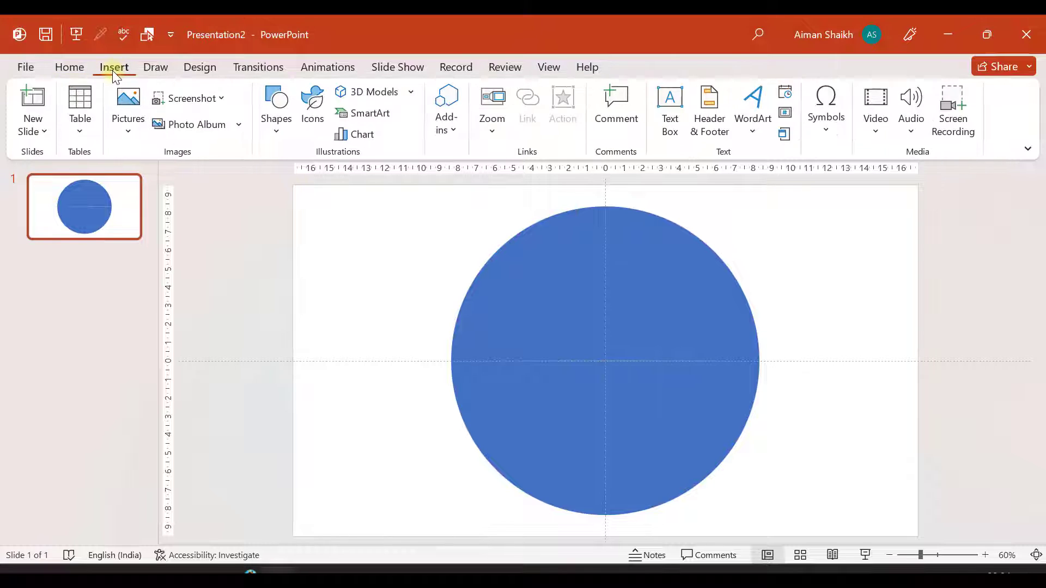
# - Draw a smaller oval circle over the blue circle and fill it black
pyautogui.click(273, 131)
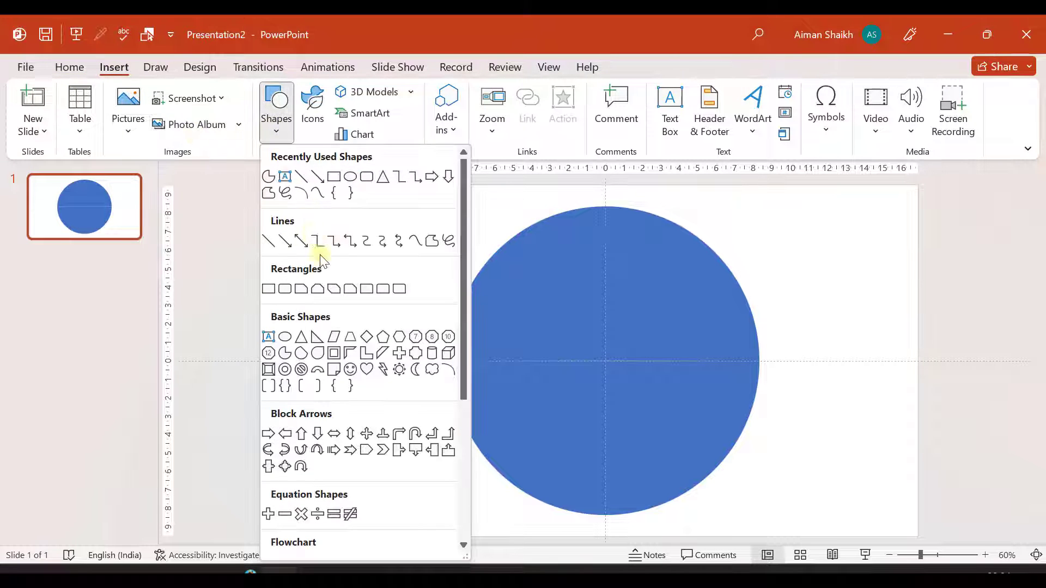
pyautogui.click(351, 177)
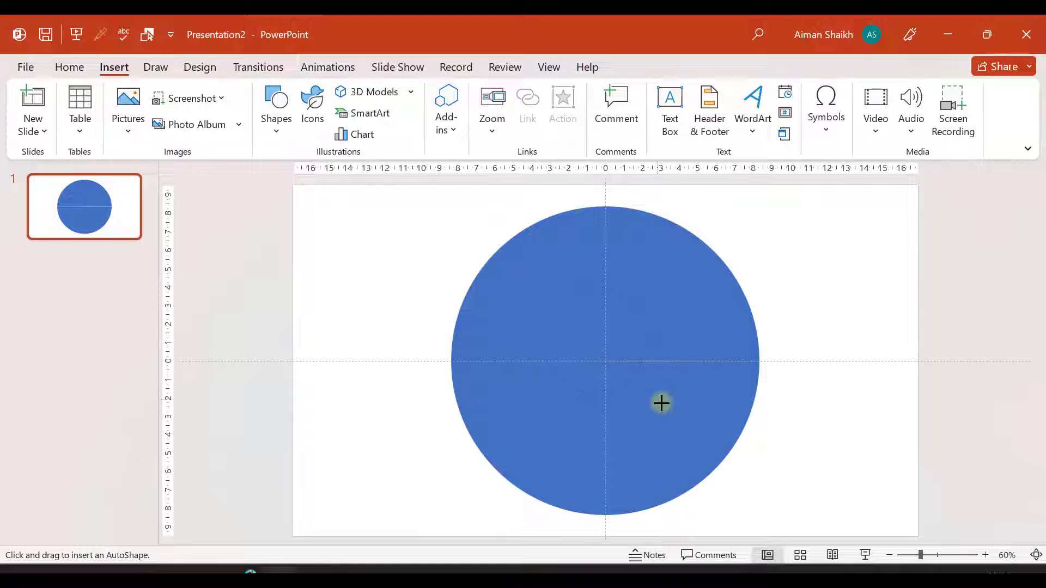
pyautogui.moveTo(686, 429); pyautogui.dragTo(541, 285)
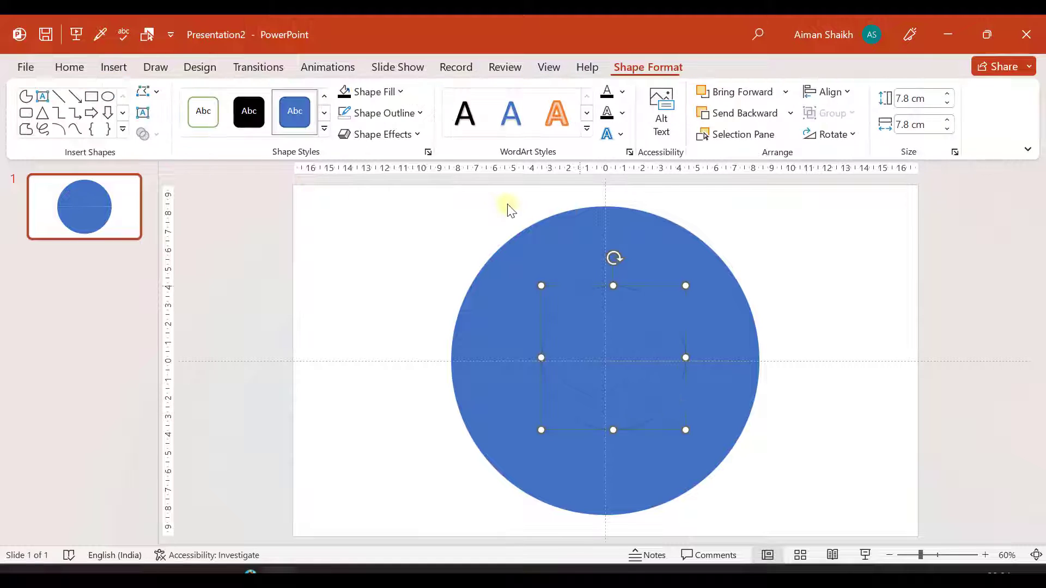
pyautogui.click(366, 94)
pyautogui.moveTo(644, 369); pyautogui.dragTo(597, 354)
pyautogui.click(826, 452)
# - Position the black circle exactly at the blue circle's centre
pyautogui.click(611, 323)
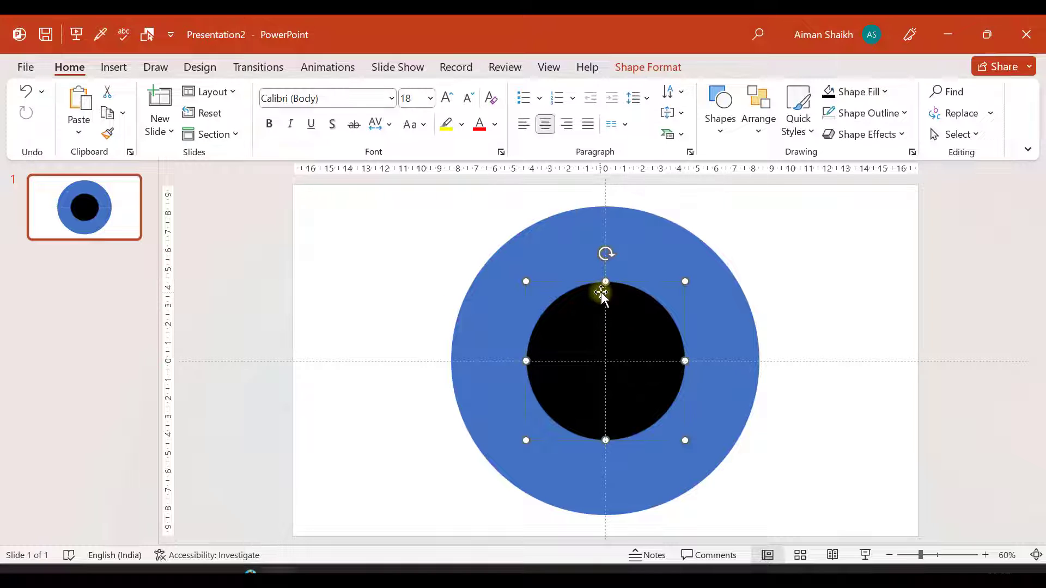
pyautogui.click(513, 256)
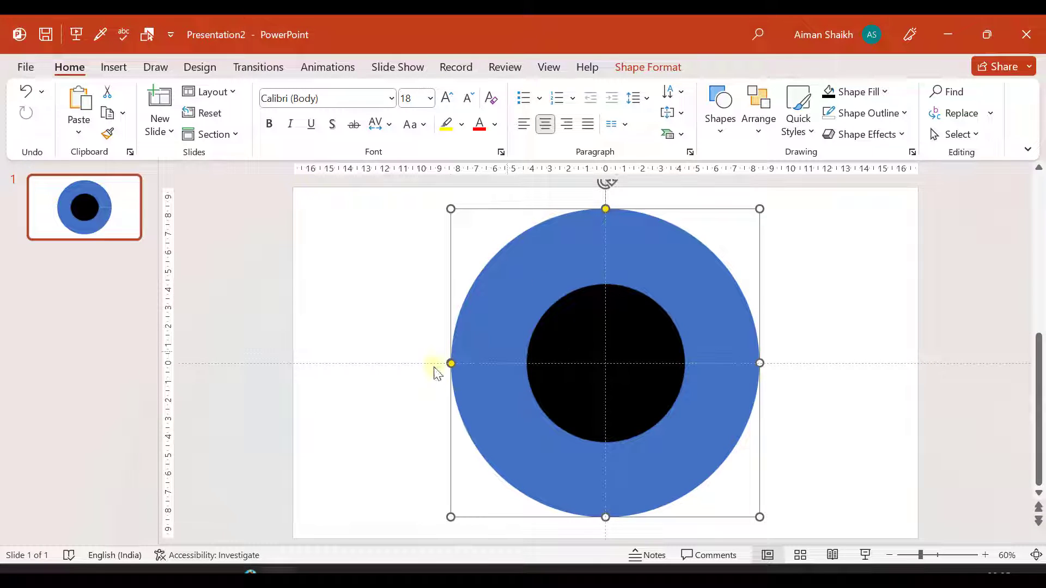
pyautogui.click(367, 273)
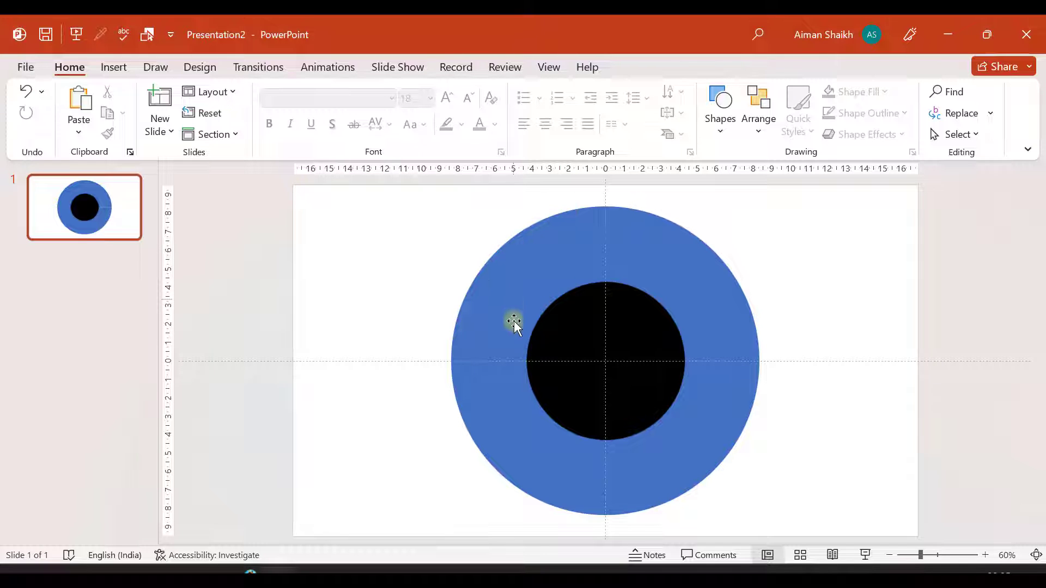
pyautogui.click(576, 344)
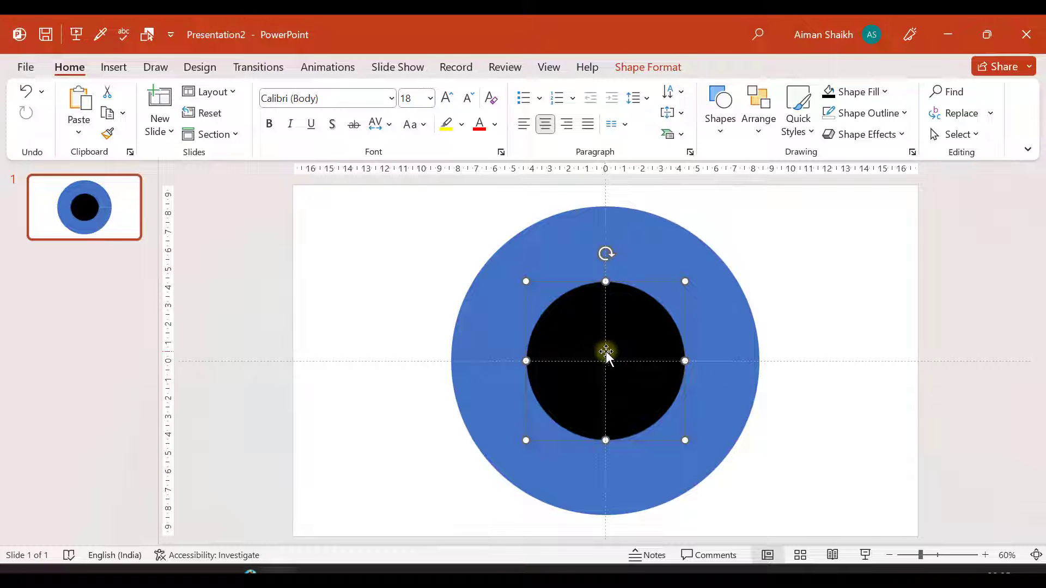
pyautogui.moveTo(607, 353)
pyautogui.mouseDown()
pyautogui.moveTo(643, 362)
pyautogui.moveTo(574, 344)
pyautogui.moveTo(588, 357)
pyautogui.moveTo(626, 358)
pyautogui.mouseUp()
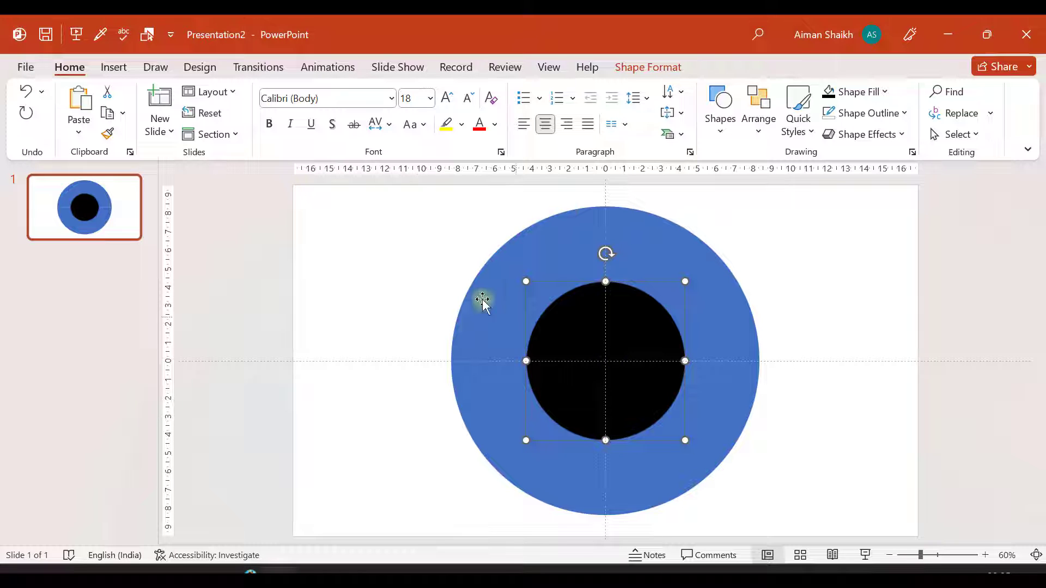
pyautogui.click(403, 273)
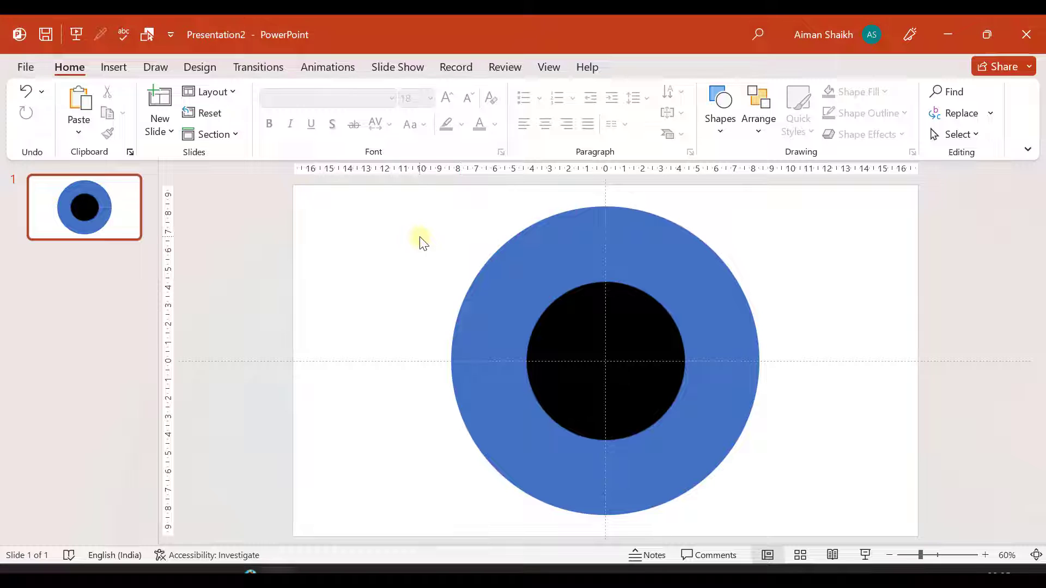
# - Select the blue and black circles and apply Merge Shapes > Subtract
pyautogui.click(525, 259)
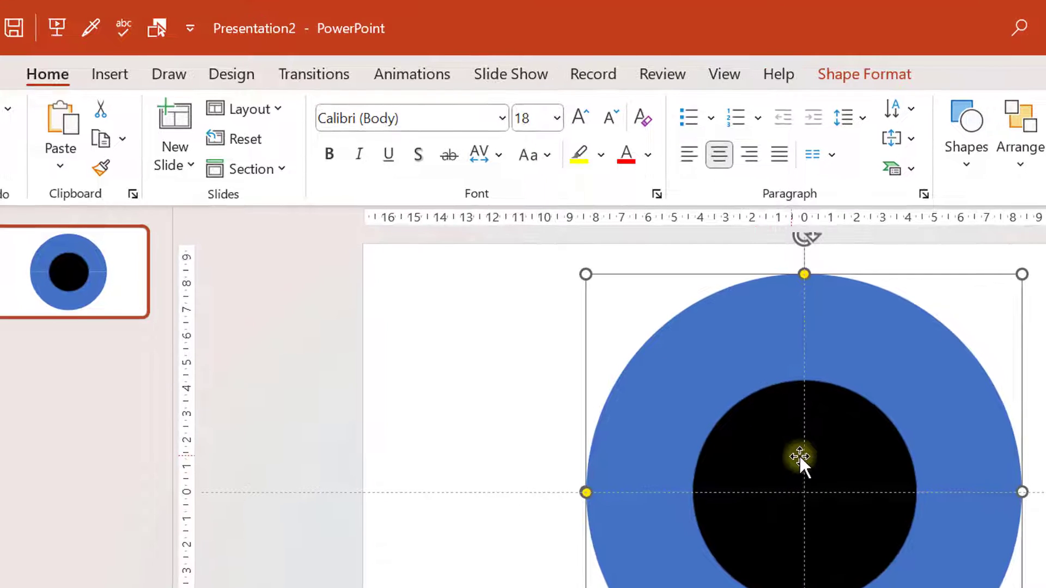
pyautogui.click(802, 455)
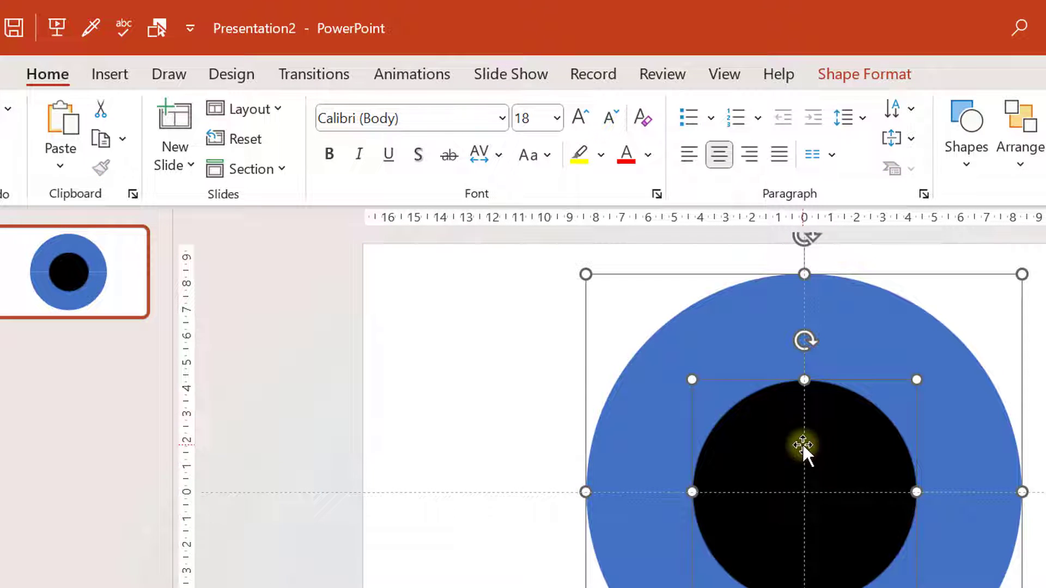
pyautogui.click(897, 76)
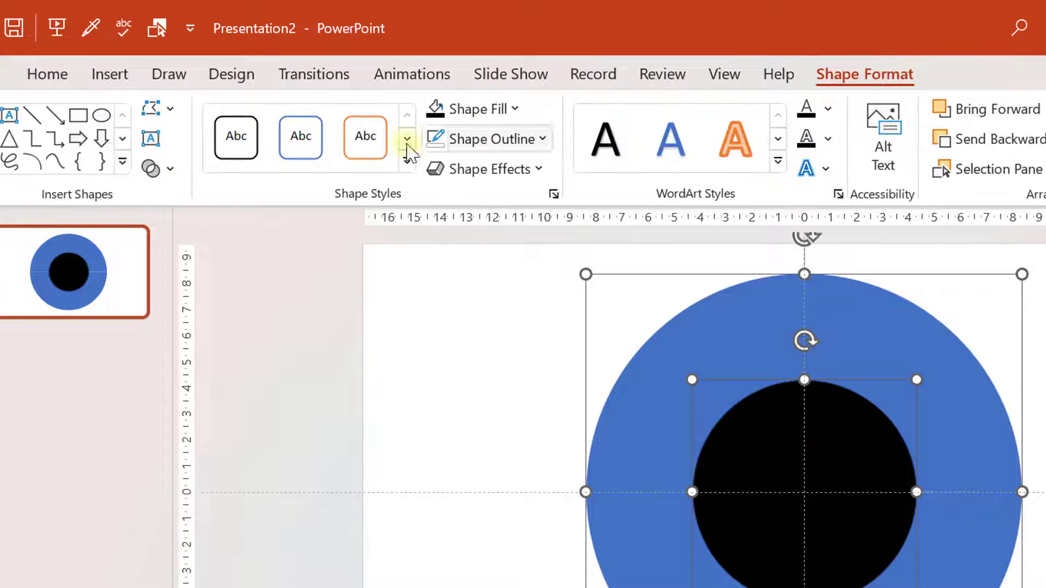
pyautogui.click(155, 167)
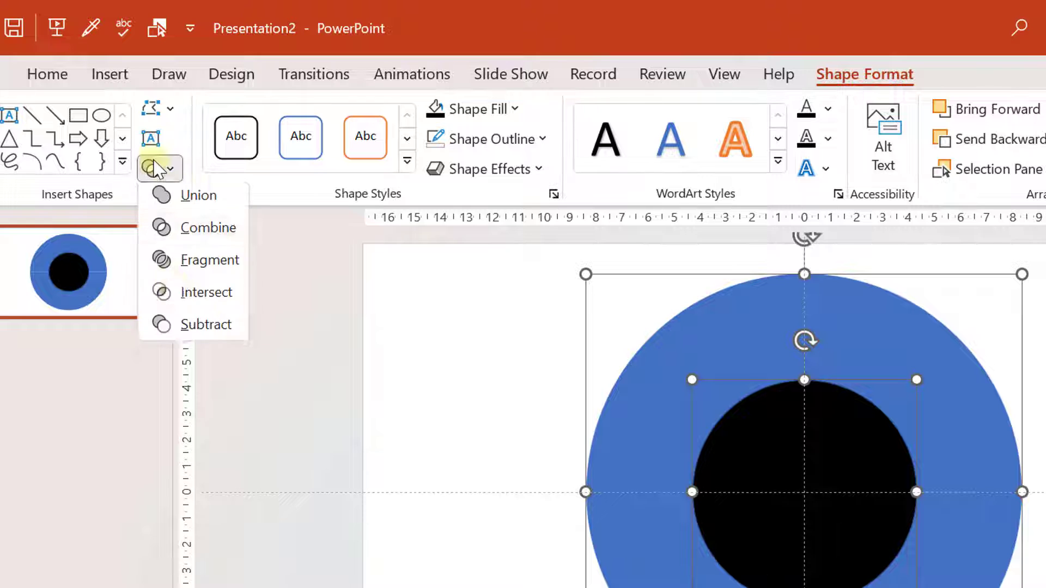
pyautogui.click(192, 329)
pyautogui.click(455, 354)
# - Test pulling a quarter away from the ring, then undo the move
pyautogui.moveTo(700, 397); pyautogui.dragTo(475, 403)
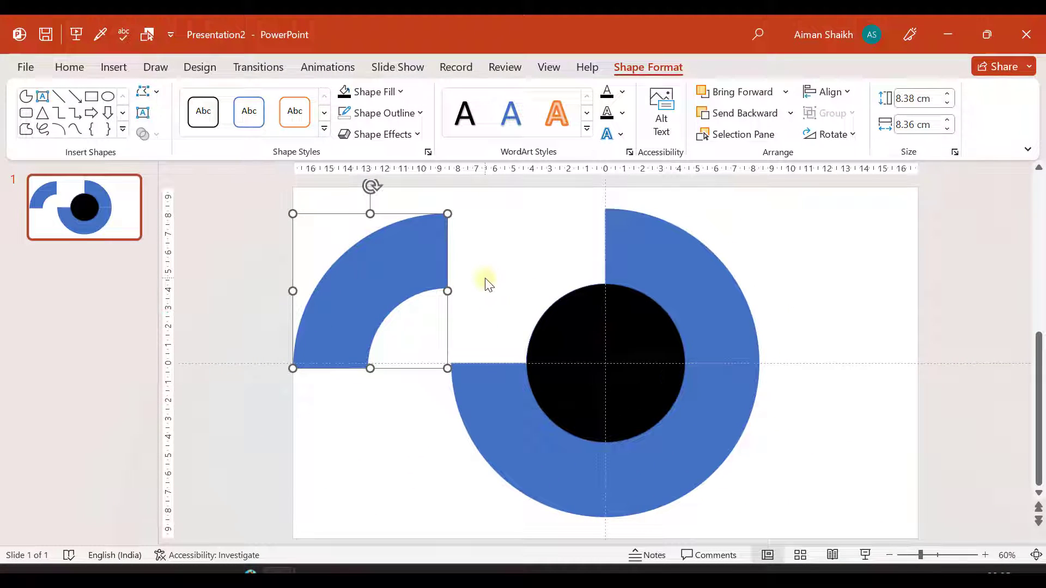
pyautogui.hotkey('ctrl', 'z')
pyautogui.click(739, 283)
pyautogui.hotkey('ctrl', 'a')
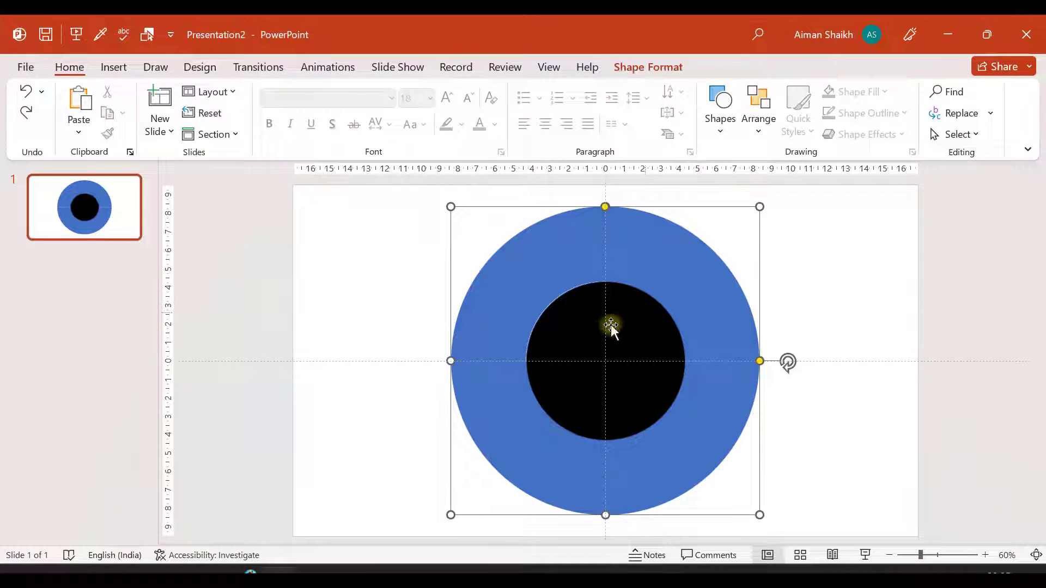
pyautogui.click(845, 254)
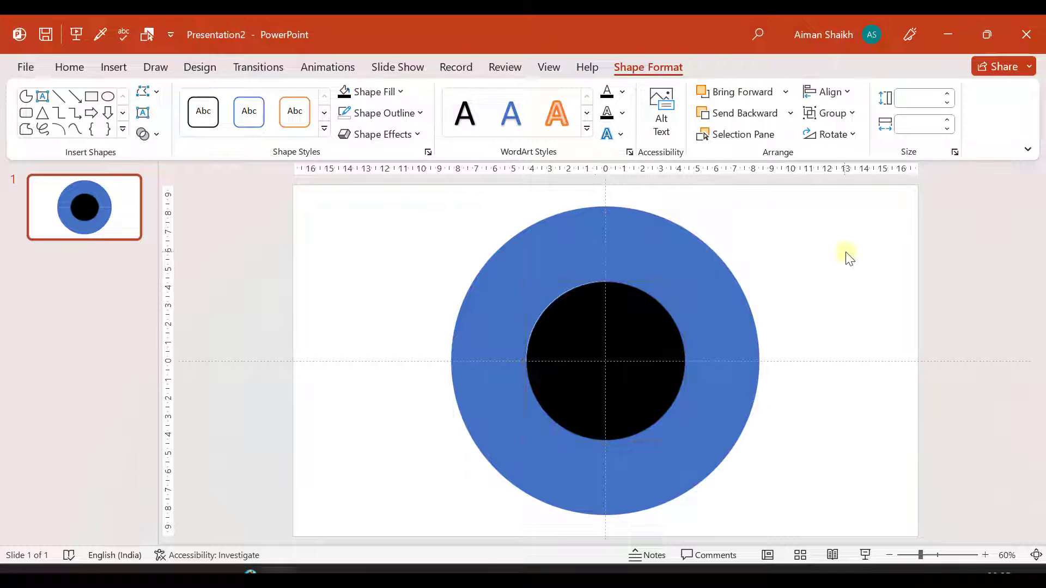
# - Reselect the ring and black circle and try Merge Shapes > Intersect
pyautogui.click(676, 259)
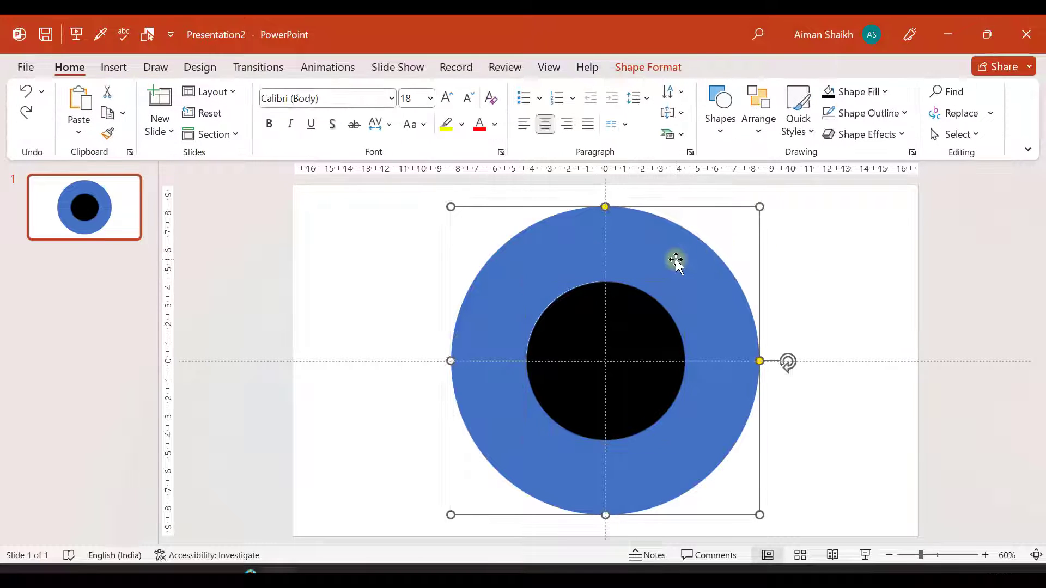
pyautogui.keyDown('shift'); pyautogui.click(607, 334); pyautogui.keyUp('shift')
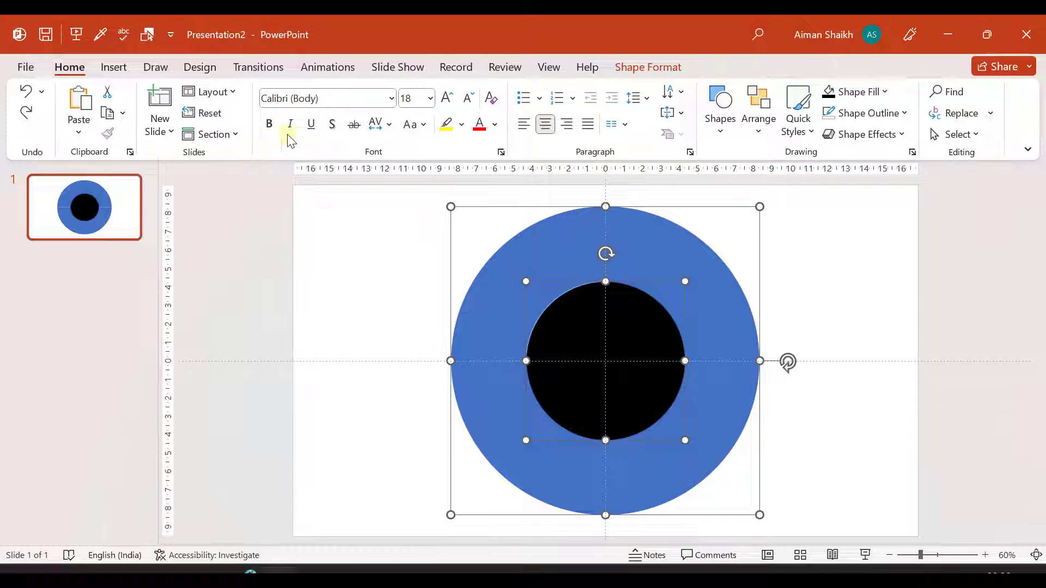
pyautogui.click(650, 67)
pyautogui.click(148, 134)
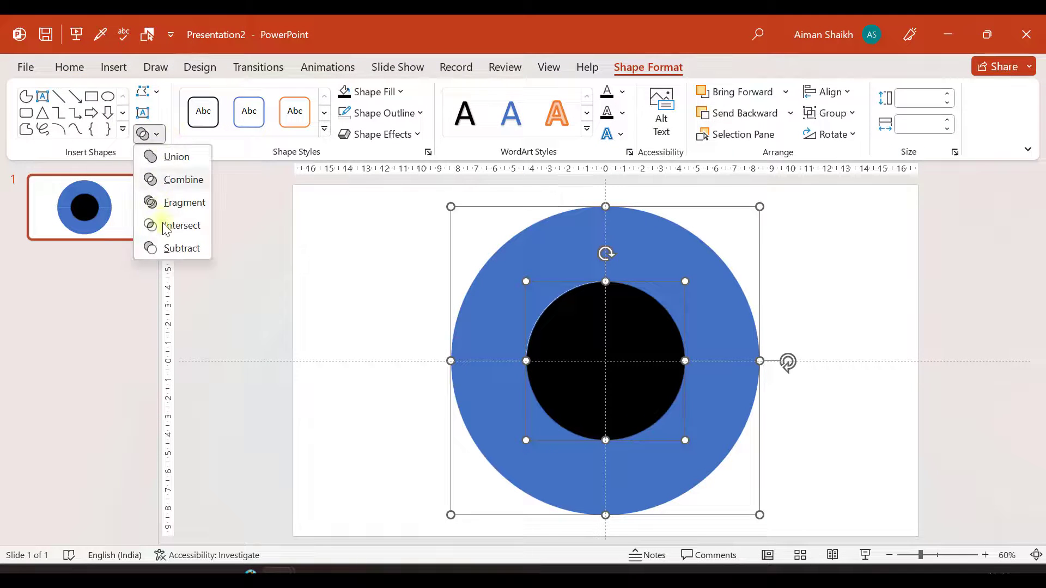
pyautogui.click(266, 422)
pyautogui.click(731, 439)
pyautogui.keyDown('shift'); pyautogui.click(633, 377); pyautogui.keyUp('shift')
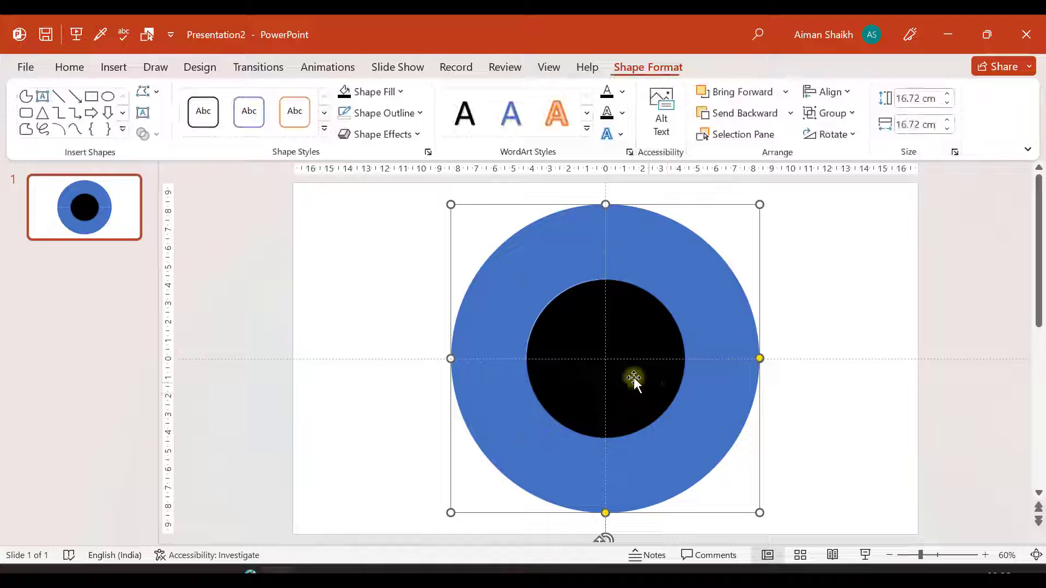
pyautogui.click(143, 134)
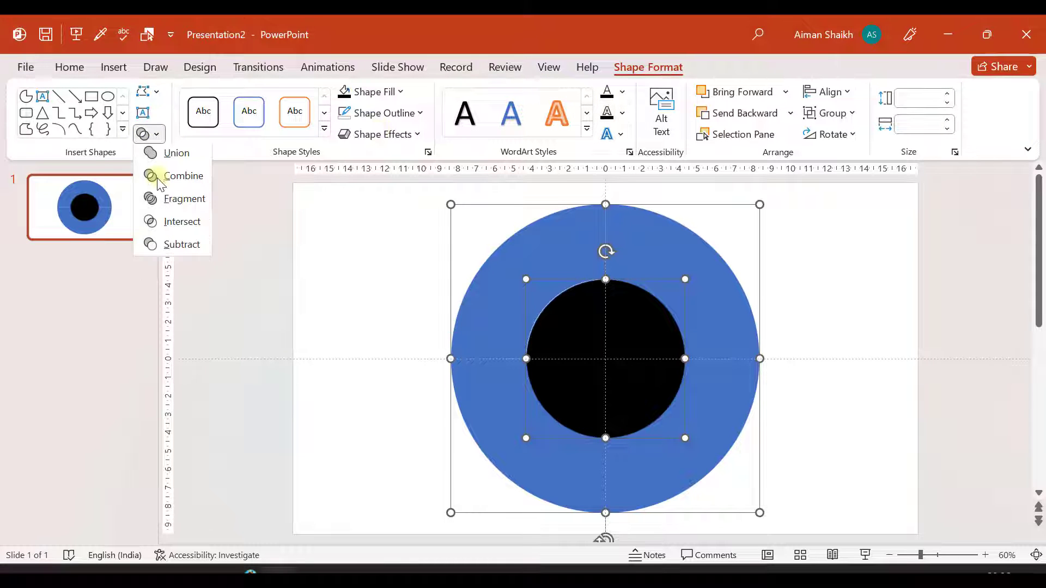
pyautogui.click(163, 224)
pyautogui.click(270, 358)
# - Subtract the black circle from the blue ring, leaving a white hole
pyautogui.click(484, 385)
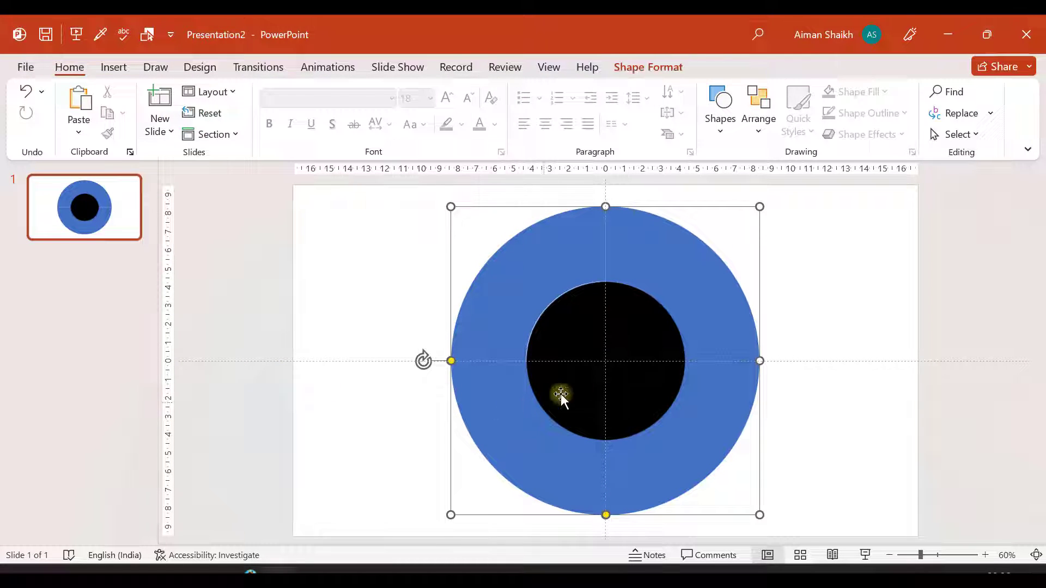
pyautogui.keyDown('shift'); pyautogui.click(560, 395); pyautogui.keyUp('shift')
pyautogui.click(142, 133)
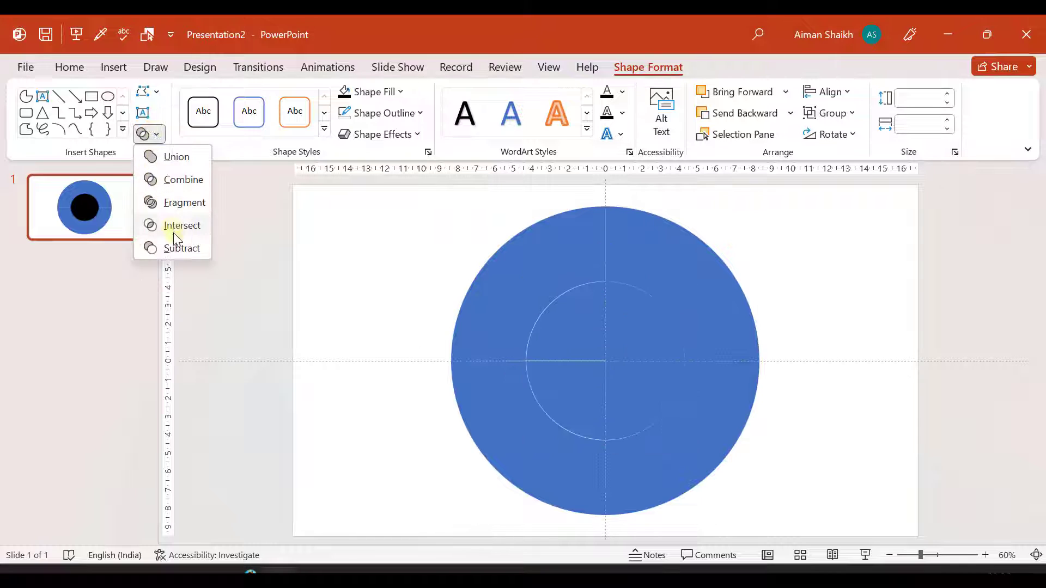
pyautogui.click(175, 250)
pyautogui.click(265, 284)
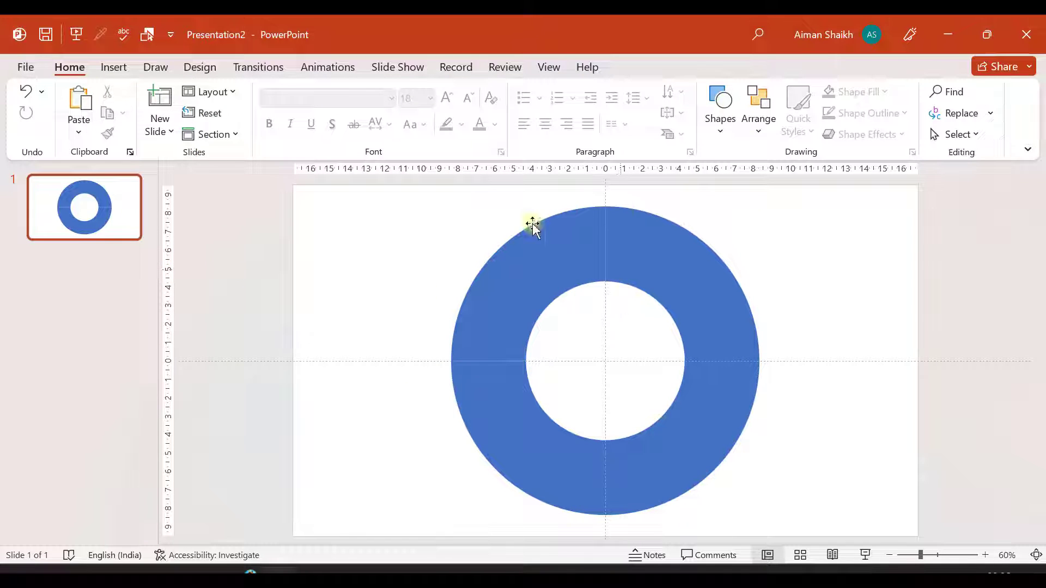
# - Select all four ring pieces and move the ring to the right side of the slide
pyautogui.moveTo(521, 292); pyautogui.dragTo(410, 313)
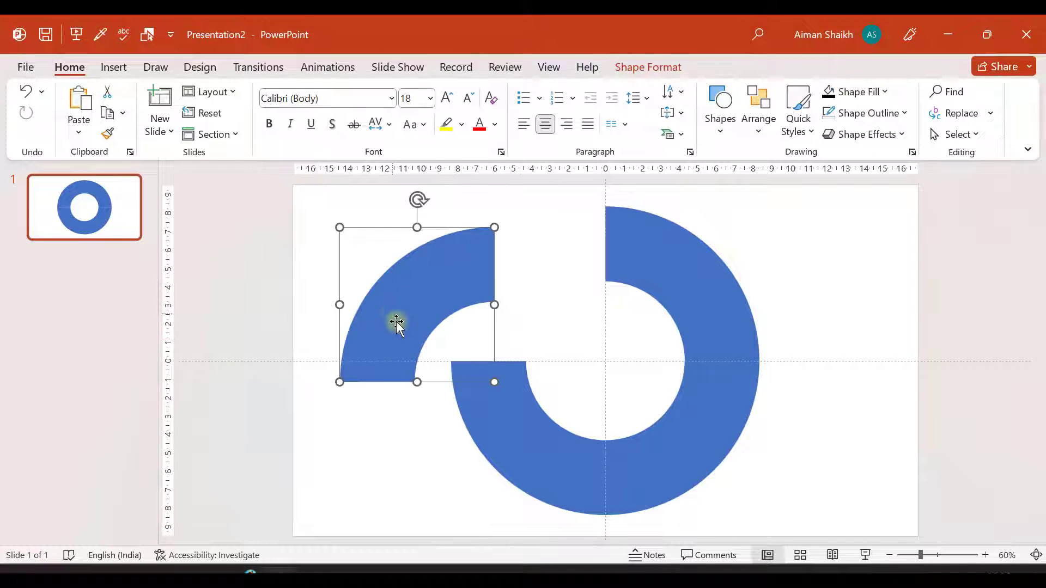
pyautogui.hotkey('ctrl', 'z')
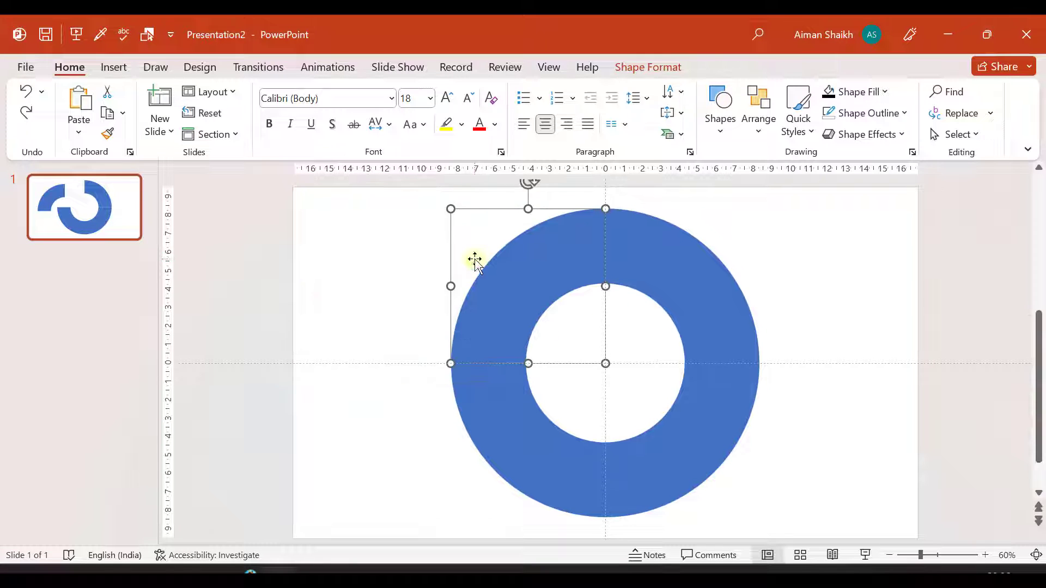
pyautogui.click(343, 316)
pyautogui.scroll(-1, 392, 338)
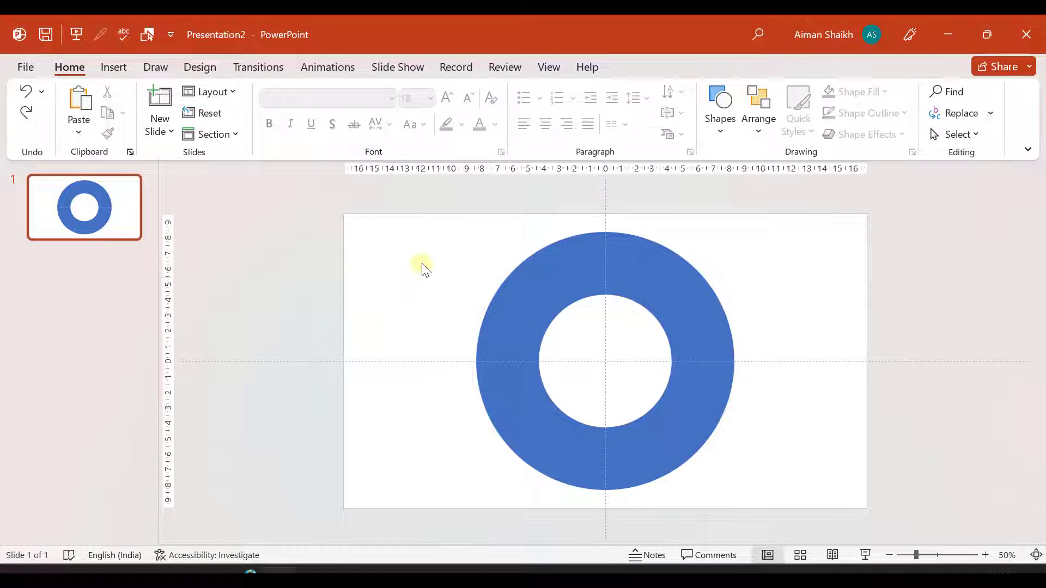
pyautogui.moveTo(430, 191); pyautogui.dragTo(798, 504)
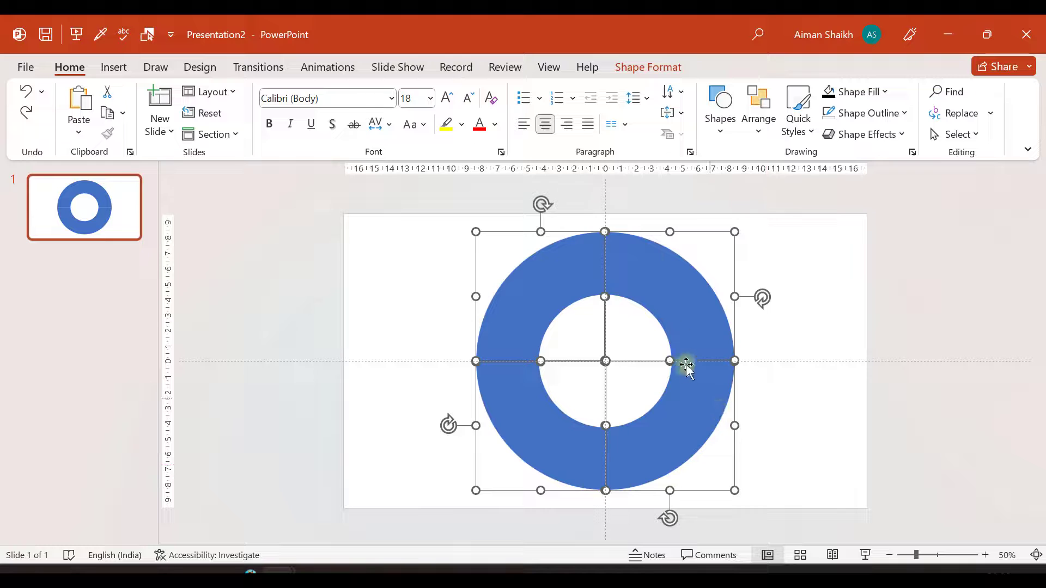
pyautogui.moveTo(649, 252); pyautogui.dragTo(764, 253)
pyautogui.click(616, 243)
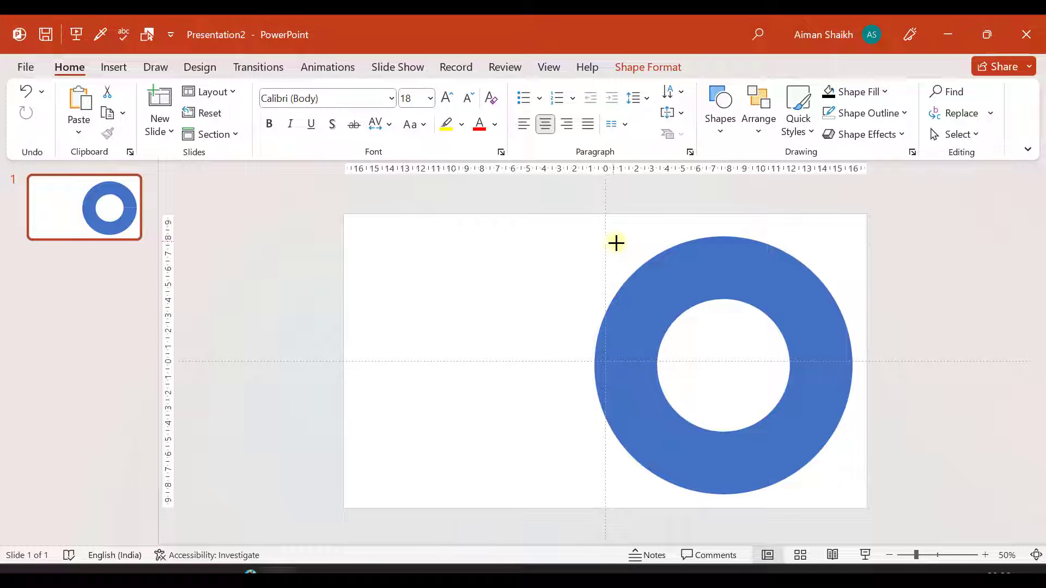
# - Restore the four separate quarters and reposition each with thin, even gaps
pyautogui.hotkey('ctrl', 'z')
pyautogui.click(483, 283)
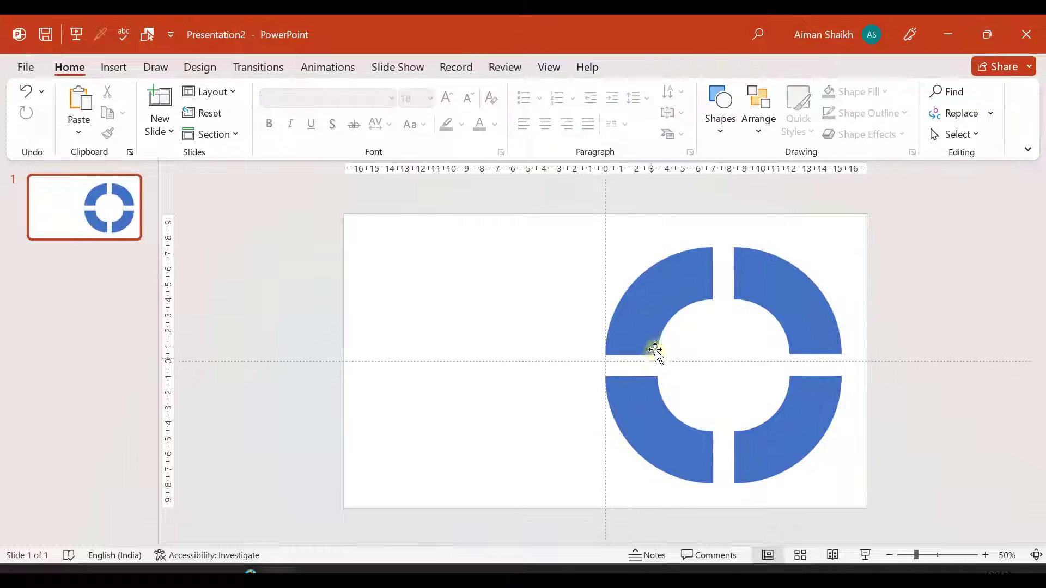
pyautogui.moveTo(661, 290); pyautogui.dragTo(670, 287)
pyautogui.moveTo(801, 311); pyautogui.dragTo(800, 335)
pyautogui.moveTo(793, 450); pyautogui.dragTo(799, 459)
pyautogui.moveTo(801, 333); pyautogui.dragTo(806, 347)
pyautogui.moveTo(666, 438); pyautogui.dragTo(688, 437)
pyautogui.moveTo(645, 297); pyautogui.dragTo(656, 321)
# - Check the quarters' alignment and marquee-select all four ring pieces
pyautogui.scroll(2, 833, 282)
pyautogui.click(834, 283)
pyautogui.click(654, 330)
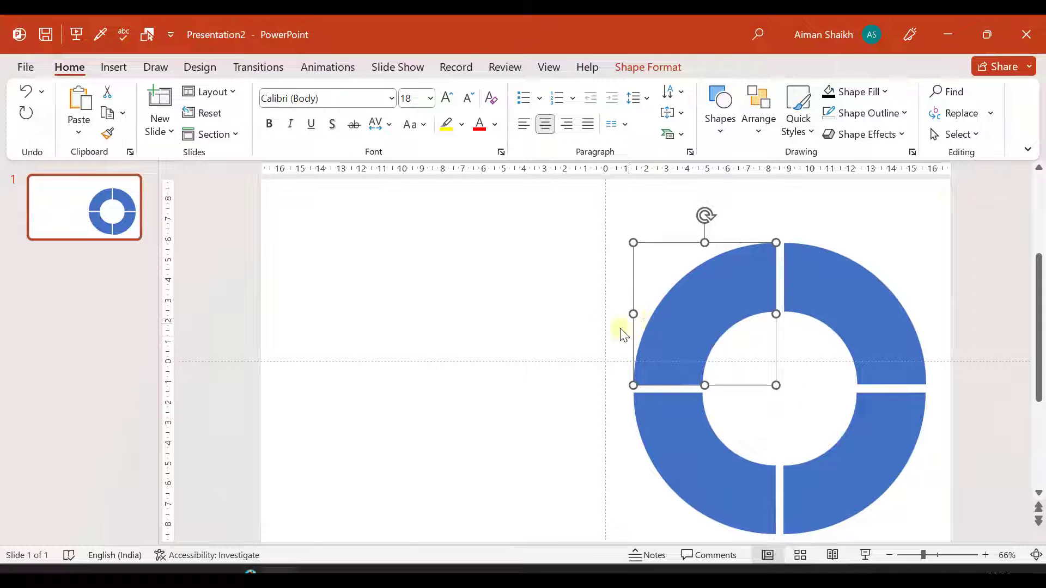
pyautogui.click(622, 334)
pyautogui.scroll(-2, 826, 431)
pyautogui.moveTo(534, 205); pyautogui.dragTo(909, 525)
pyautogui.press('Escape')
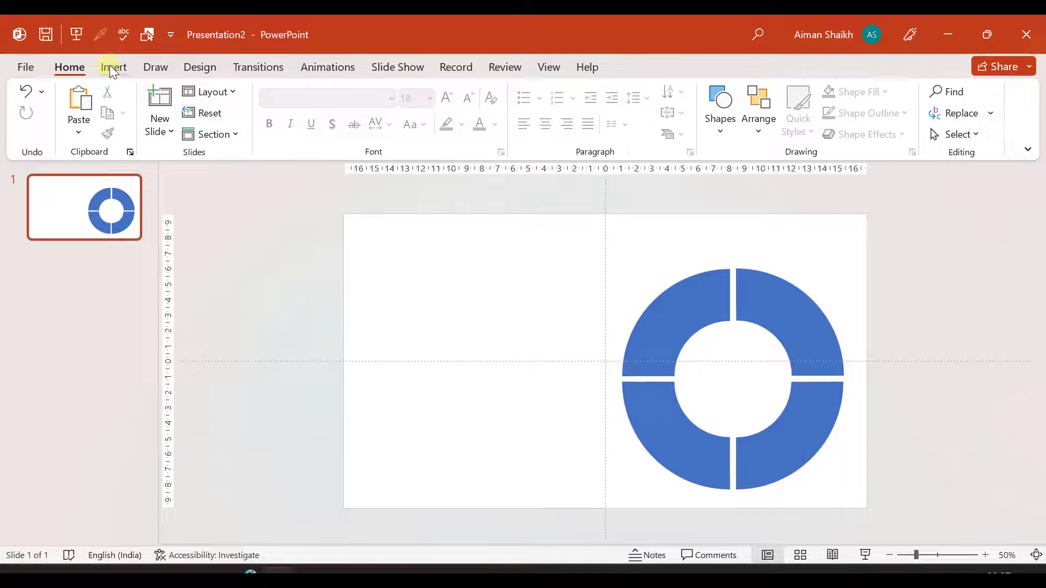
# - Draw an oval circle and drag it into the centre of the ring's hole
pyautogui.click(113, 68)
pyautogui.click(279, 120)
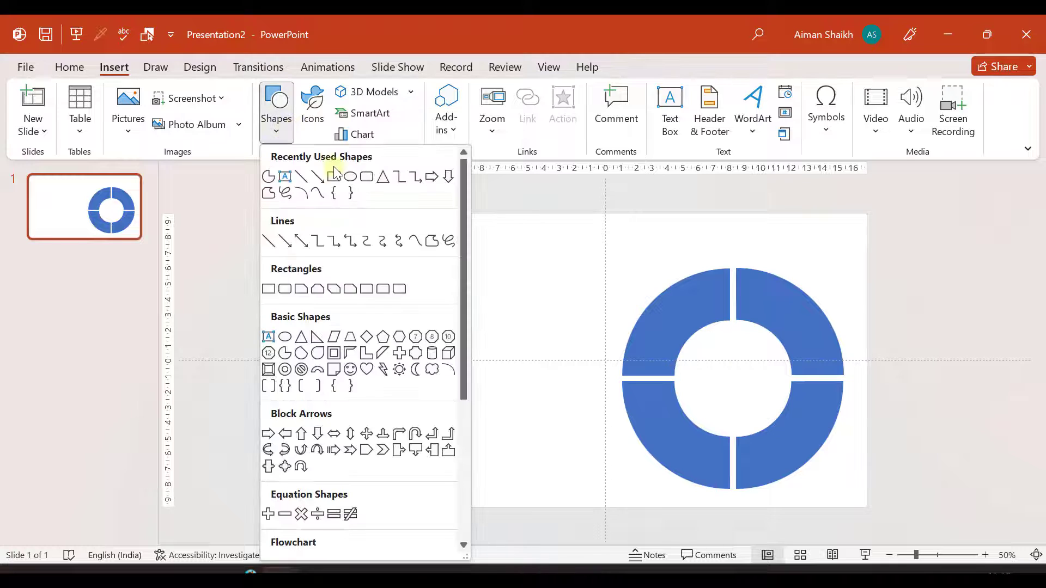
pyautogui.moveTo(559, 319); pyautogui.dragTo(646, 405)
pyautogui.moveTo(612, 349); pyautogui.dragTo(742, 367)
pyautogui.press('Escape')
pyautogui.click(723, 367)
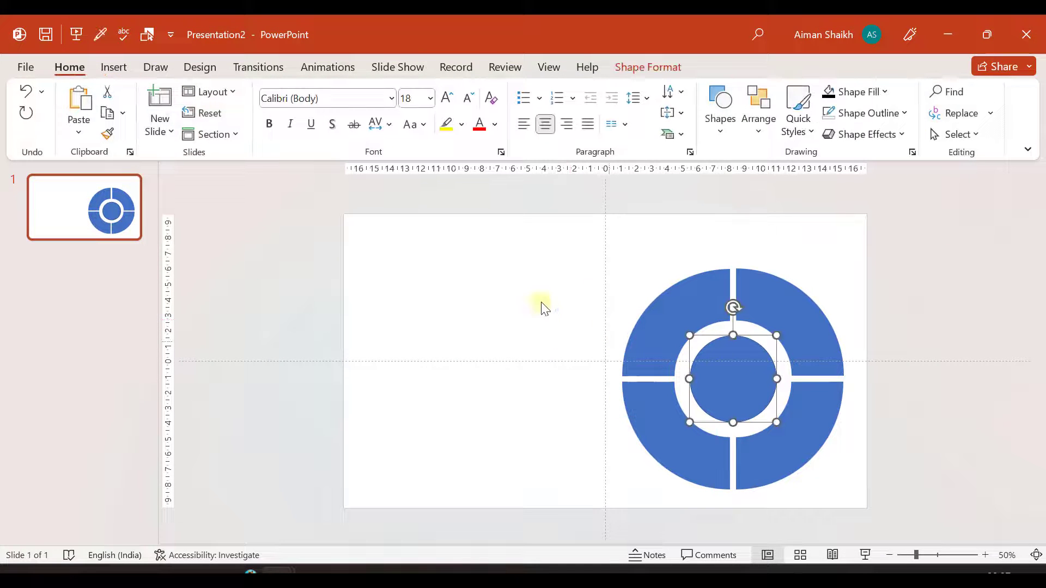
pyautogui.click(478, 275)
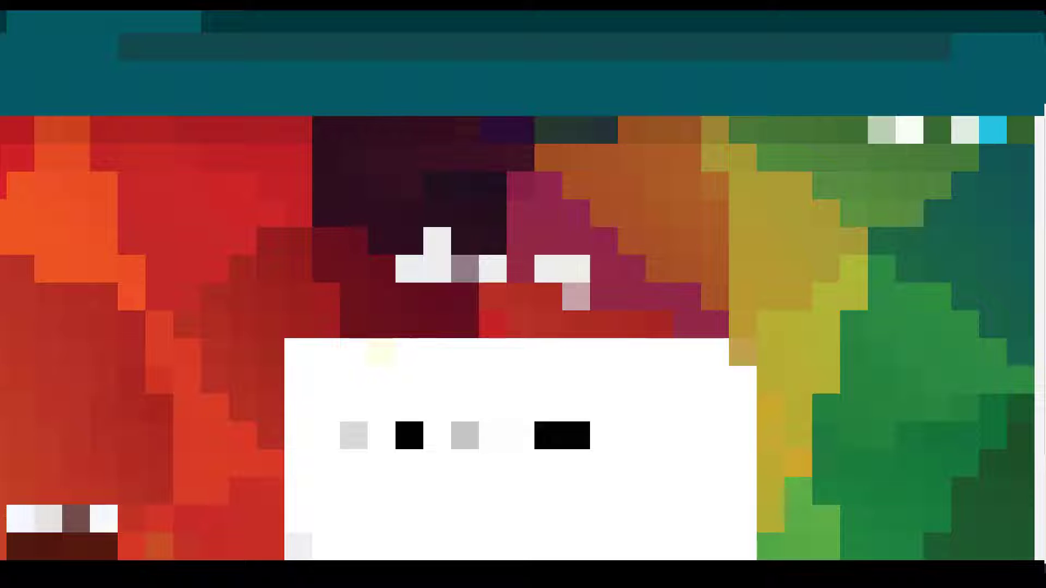
# - Search Google for 'blue color palette' and preview the Cerulean Blue palette image
pyautogui.write('ue col')
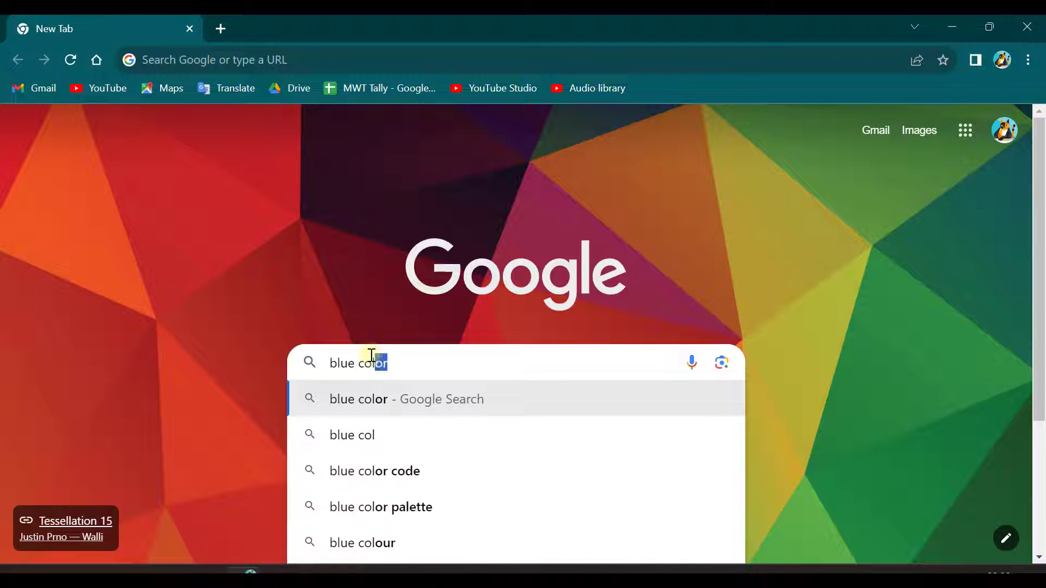
pyautogui.write('or pala')
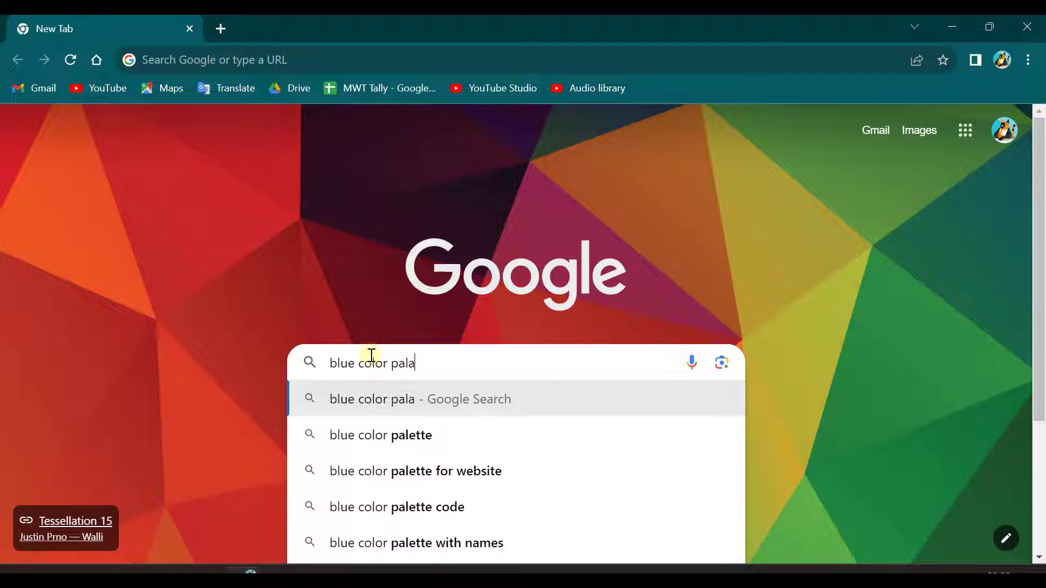
pyautogui.press('Down')
pyautogui.press('Return')
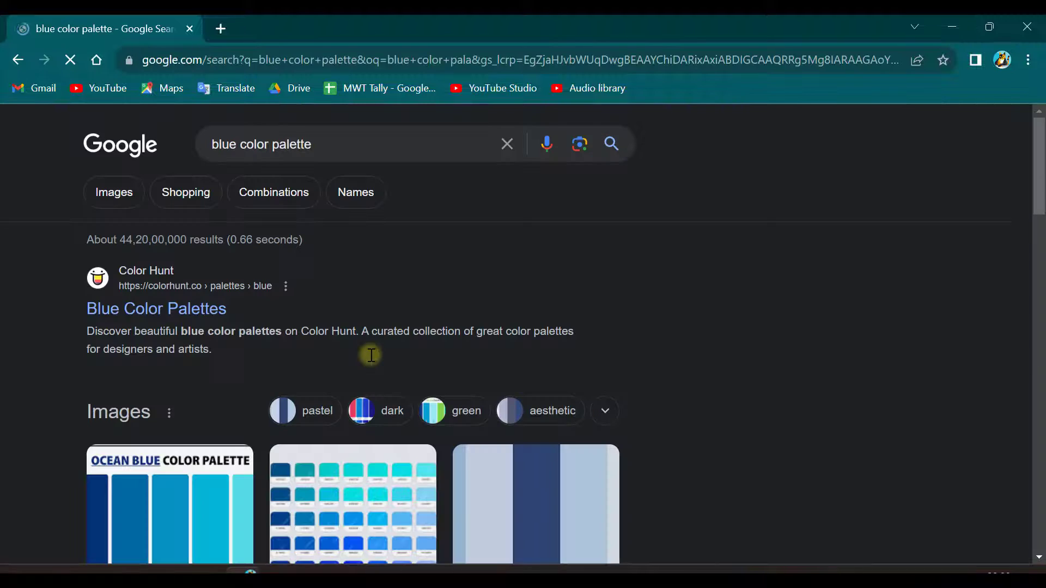
pyautogui.scroll(-1, 370, 355)
pyautogui.click(337, 419)
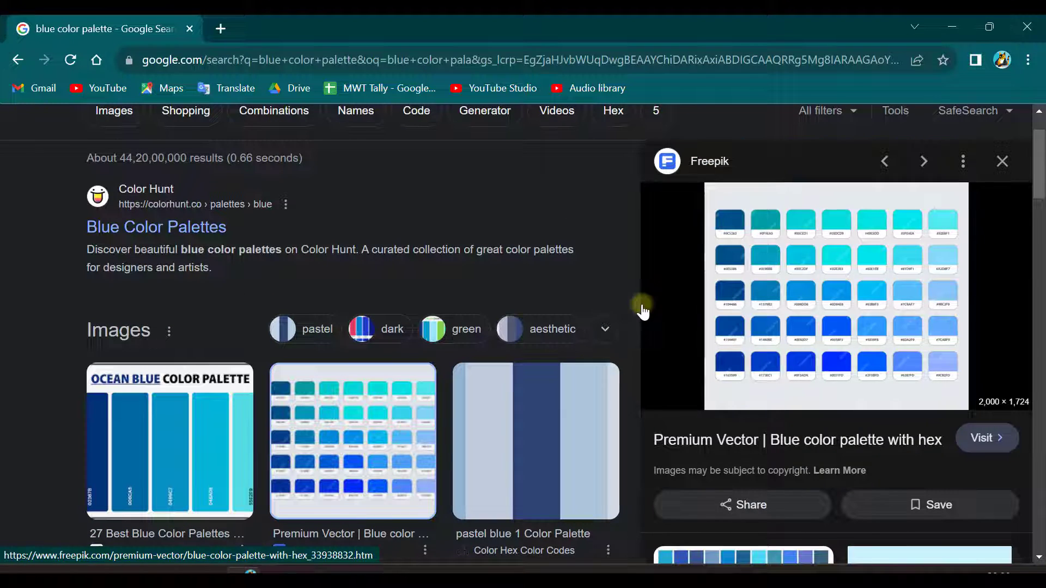
pyautogui.scroll(-3, 766, 341)
pyautogui.click(766, 341)
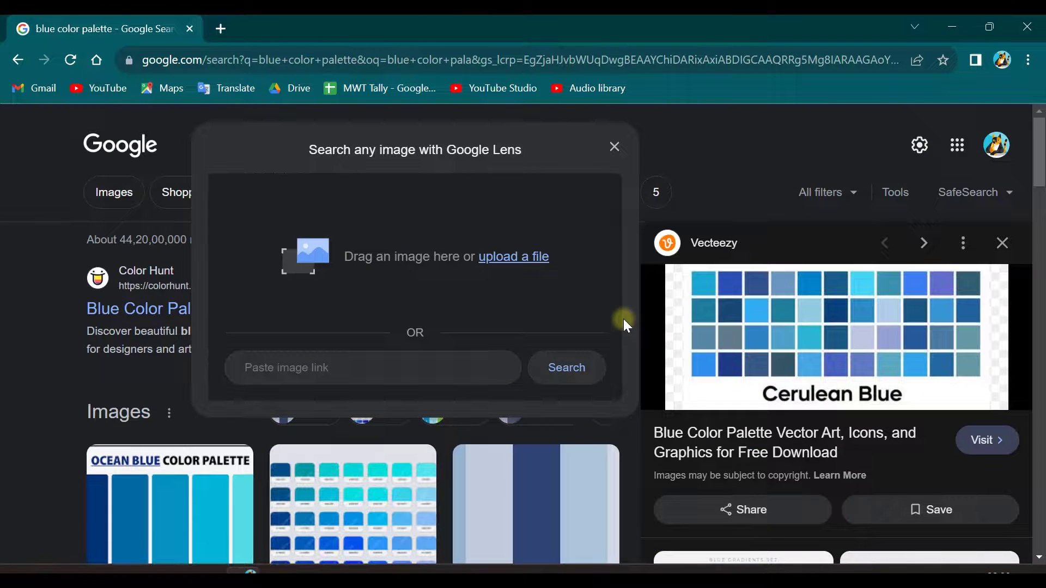
# - Snip the Cerulean Blue colour grid with Win+Shift+S and close the image preview
pyautogui.press('super+shift+s')
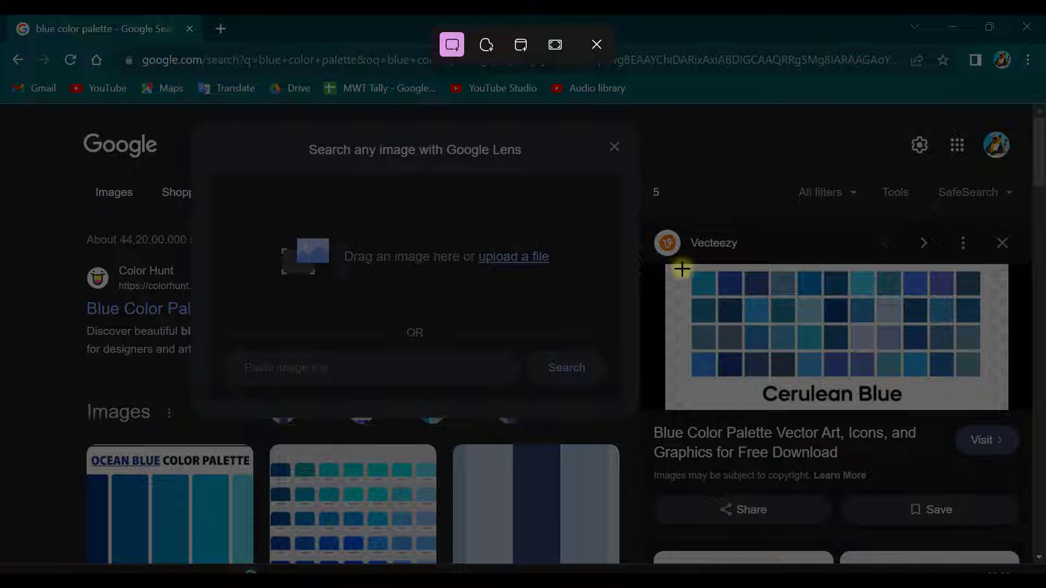
pyautogui.moveTo(734, 314); pyautogui.dragTo(985, 380)
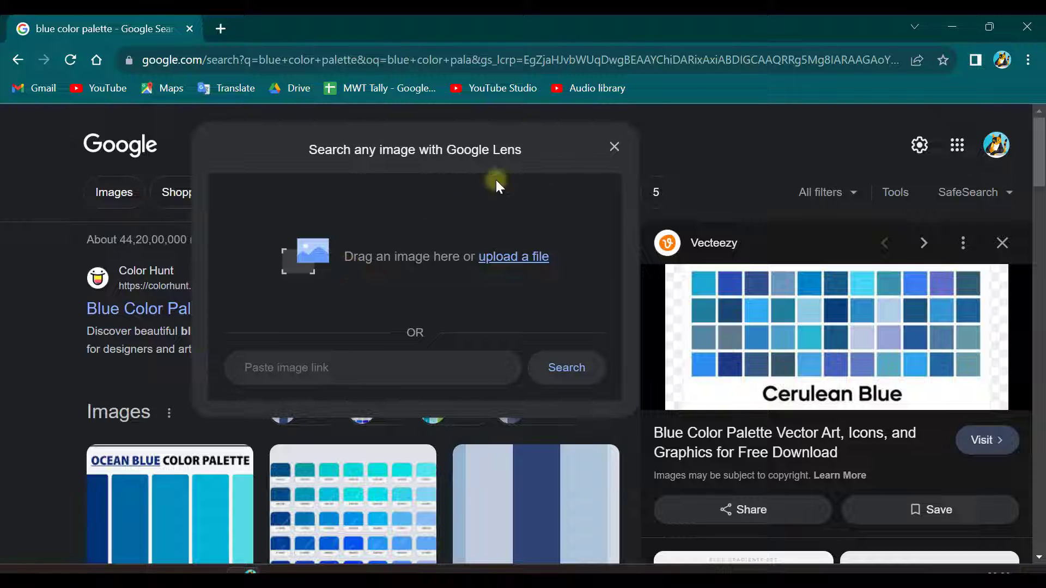
pyautogui.click(614, 146)
pyautogui.click(611, 144)
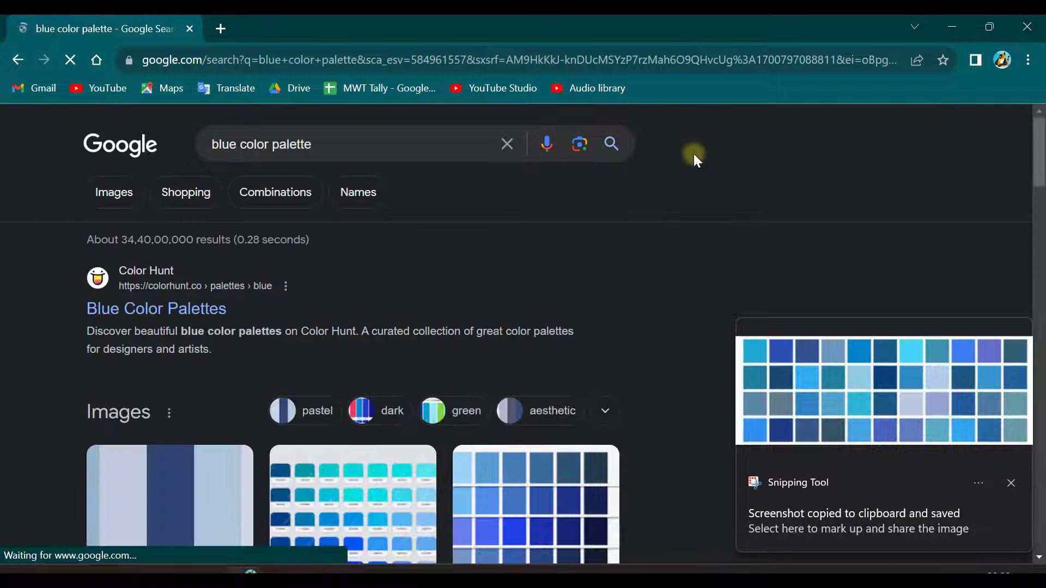
# - Paste the palette snip onto the PowerPoint slide, move it top-left and resize it
pyautogui.hotkey('alt', 'Tab')
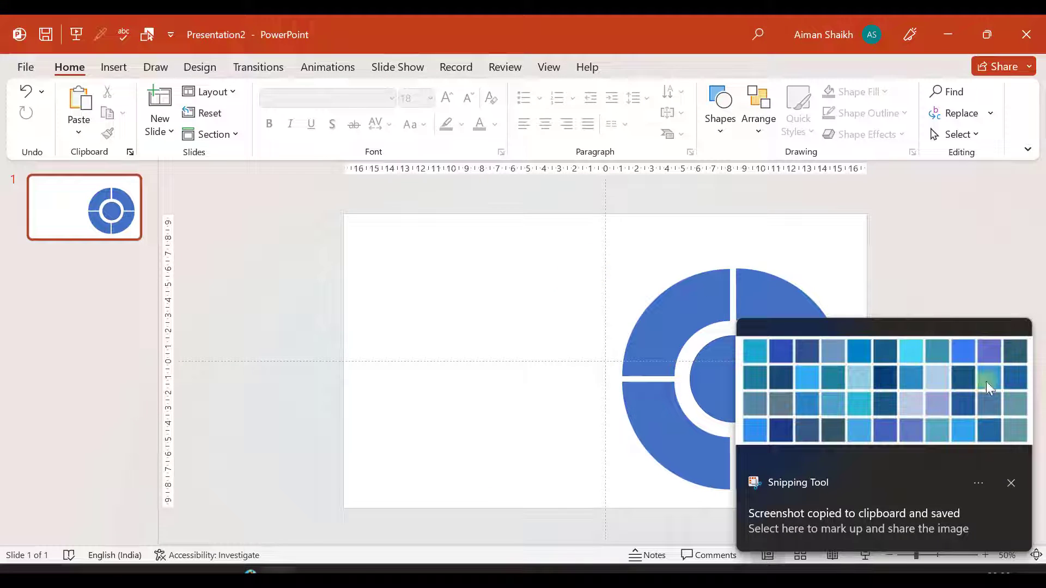
pyautogui.click(1011, 481)
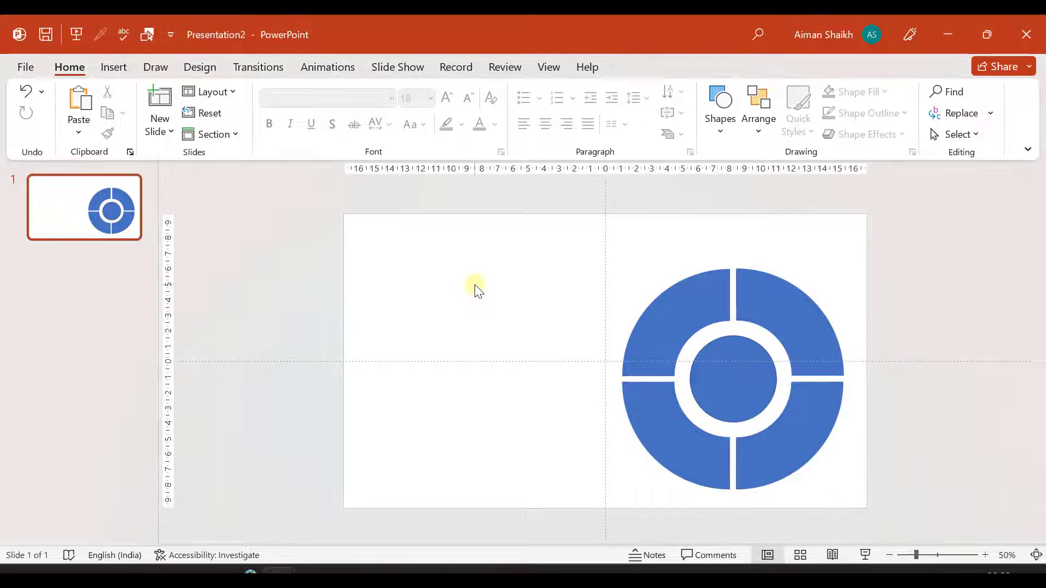
pyautogui.hotkey('ctrl', 'v')
pyautogui.moveTo(566, 344); pyautogui.dragTo(412, 256)
pyautogui.moveTo(532, 309); pyautogui.dragTo(660, 374)
# - Eyedrop a palette blue into the ring's top-left quarter, then shrink the palette picture
pyautogui.moveTo(599, 327); pyautogui.dragTo(430, 313)
pyautogui.click(656, 314)
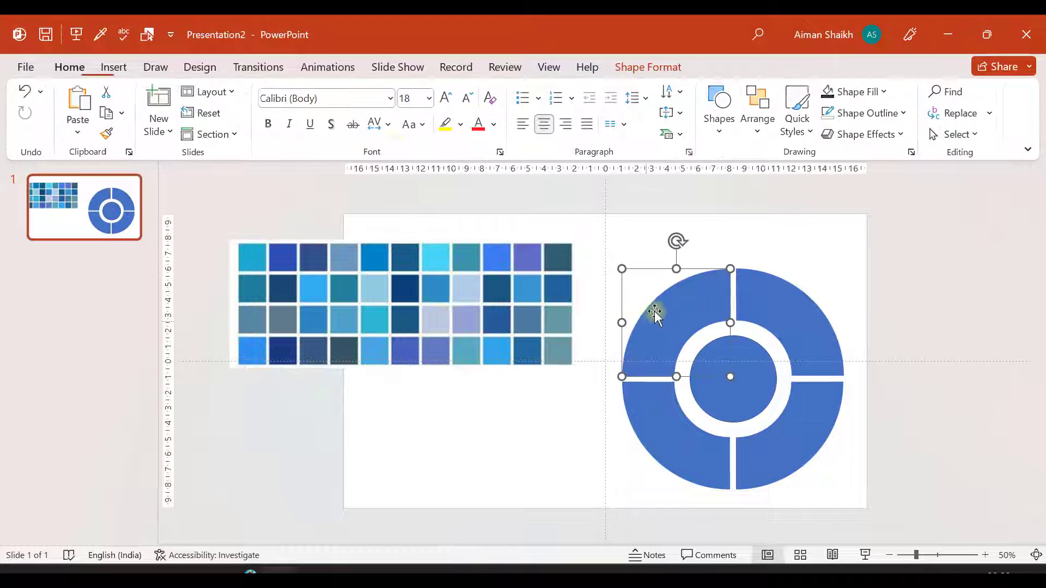
pyautogui.click(638, 68)
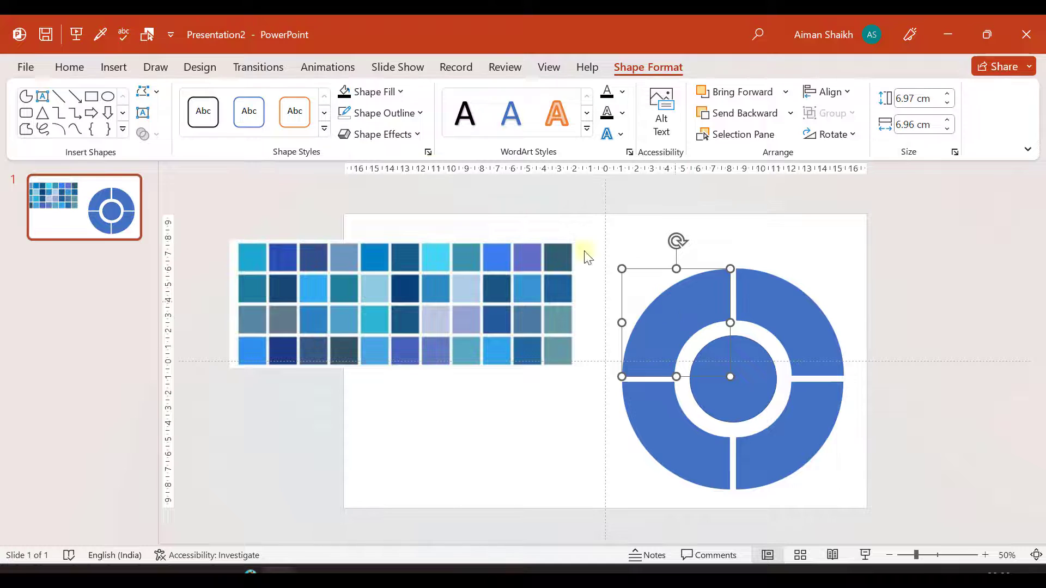
pyautogui.click(376, 93)
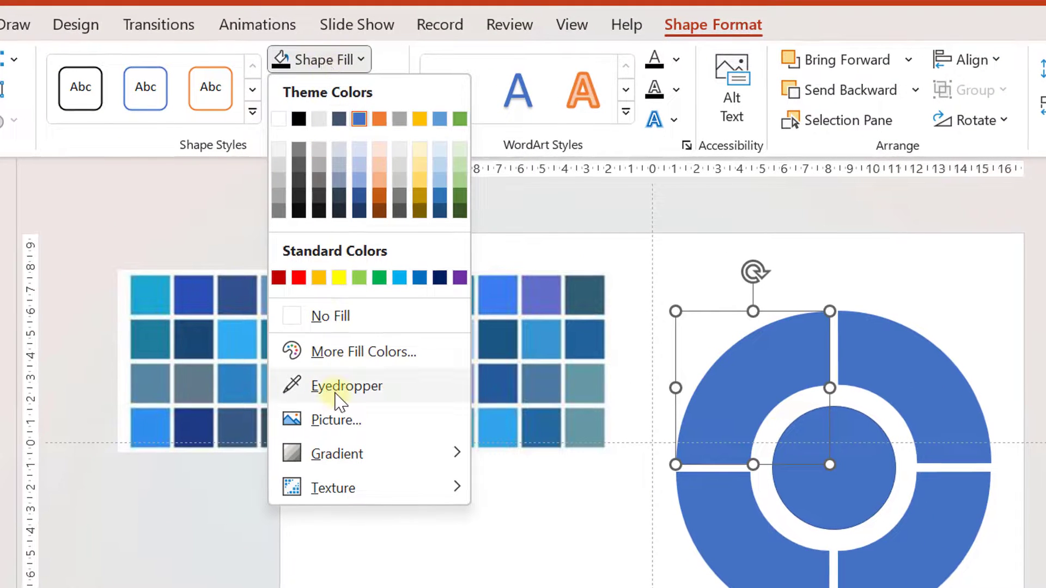
pyautogui.click(341, 387)
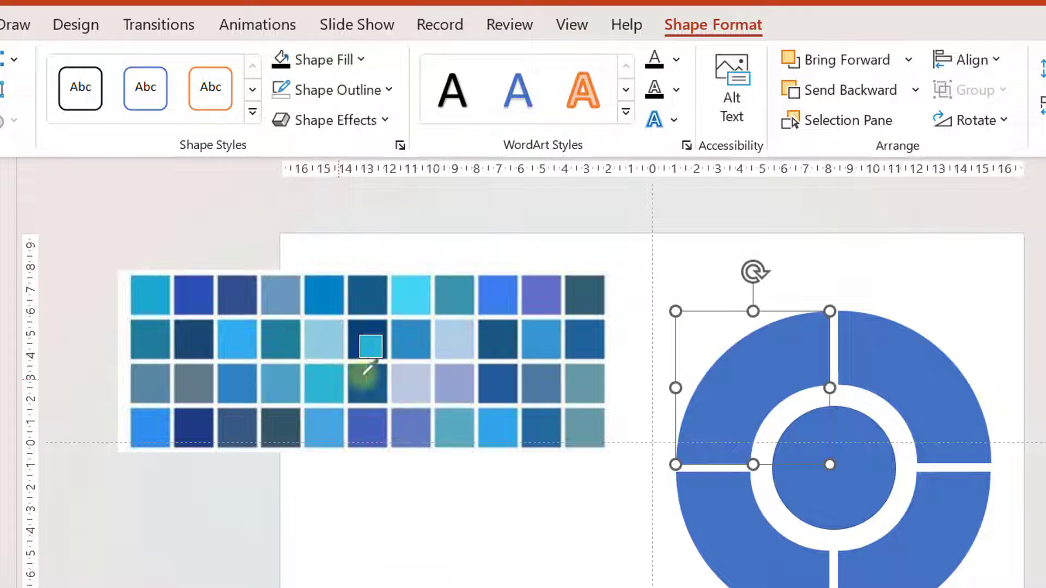
pyautogui.click(412, 332)
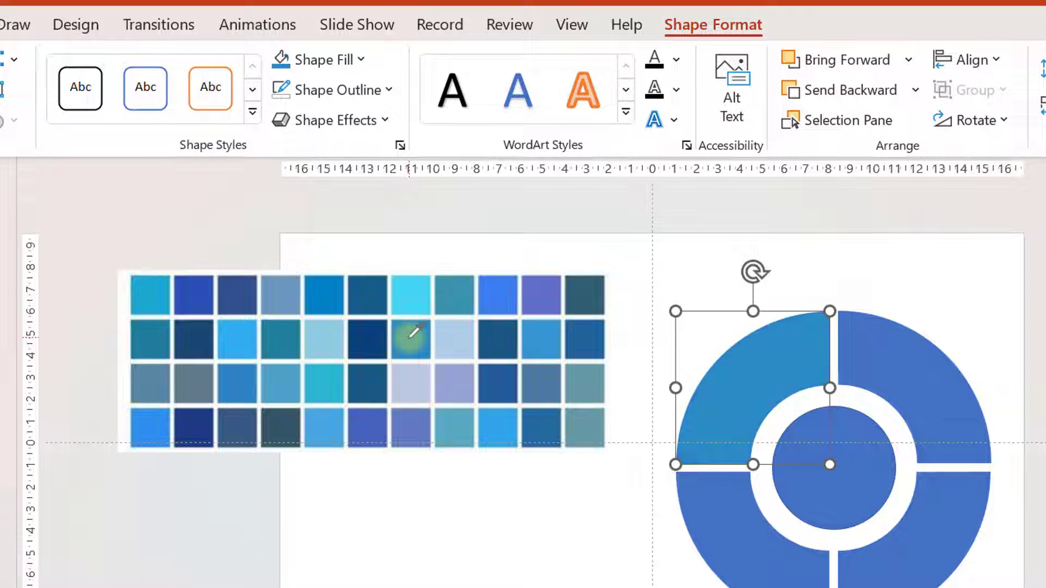
pyautogui.click(904, 267)
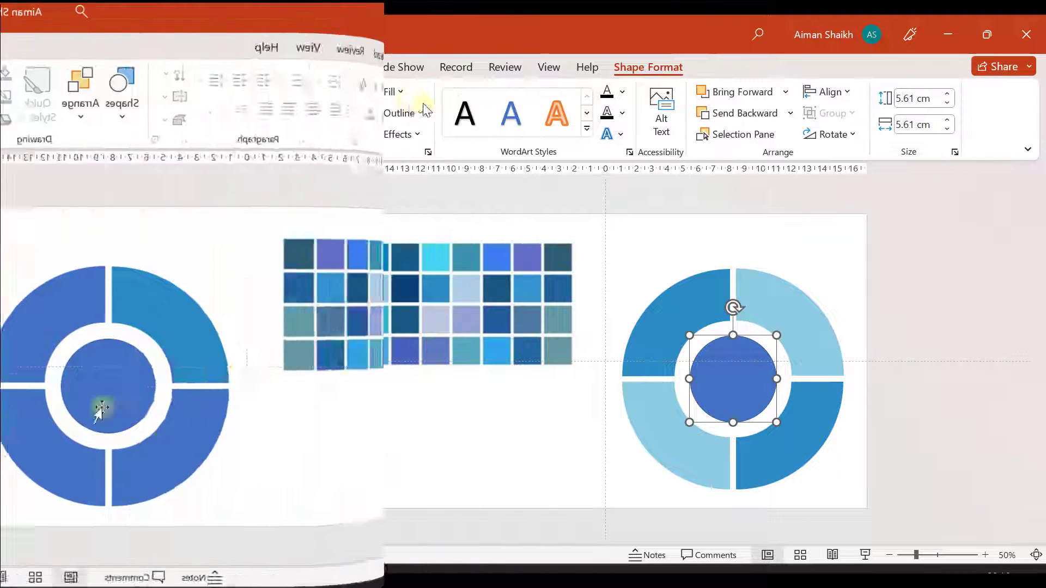
pyautogui.click(373, 92)
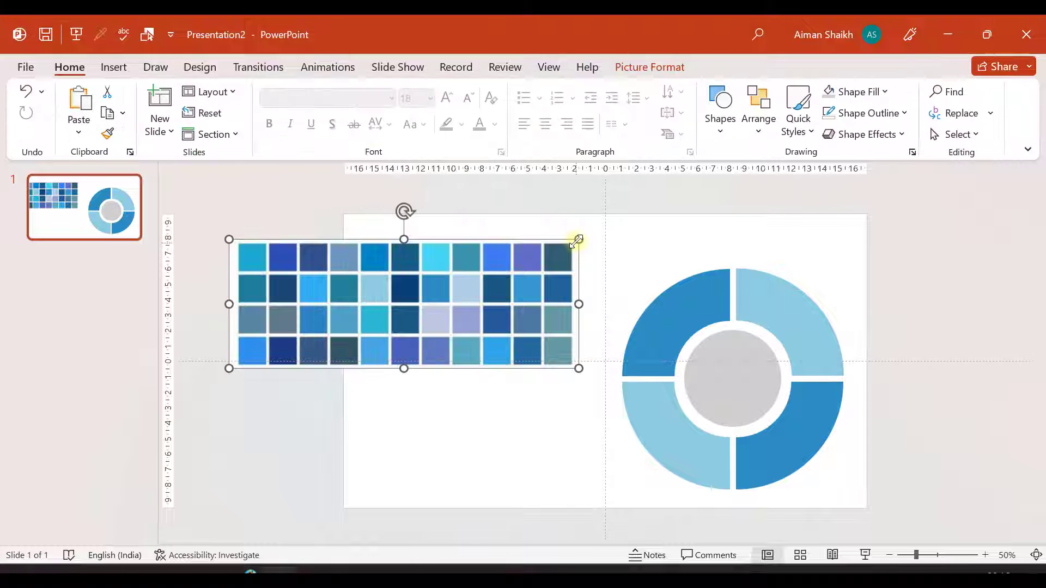
pyautogui.moveTo(577, 240); pyautogui.dragTo(396, 319)
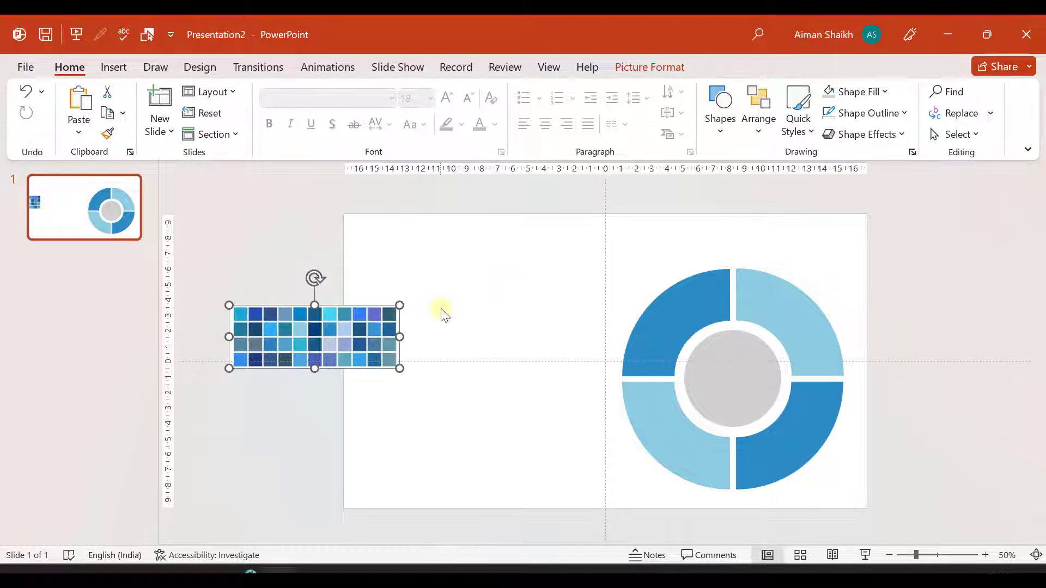
# - Delete the palette picture, then enlarge the top-left dark blue quarter ring and nudge it into place
pyautogui.press('Delete')
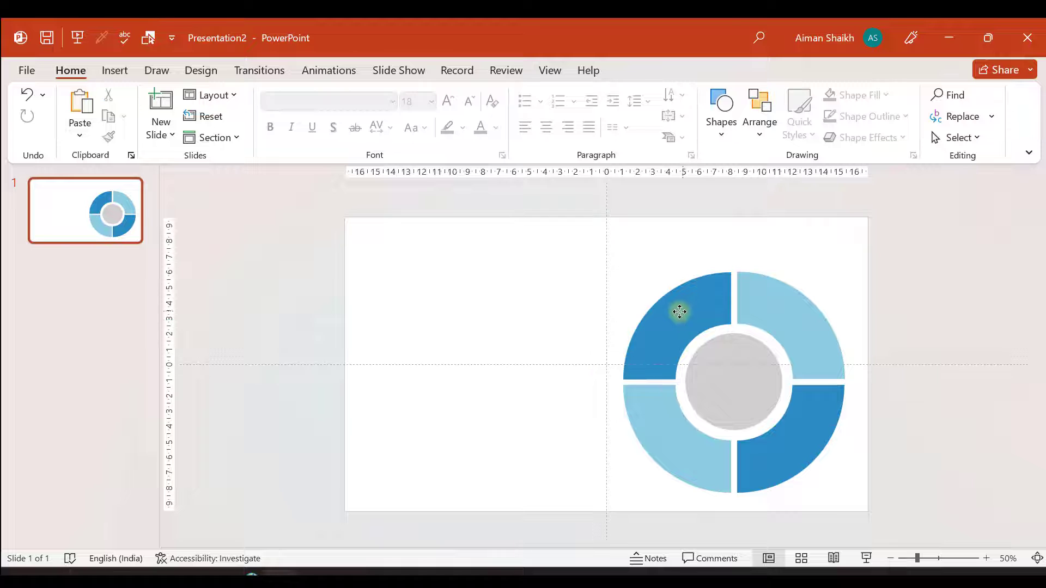
pyautogui.moveTo(680, 310); pyautogui.dragTo(645, 286)
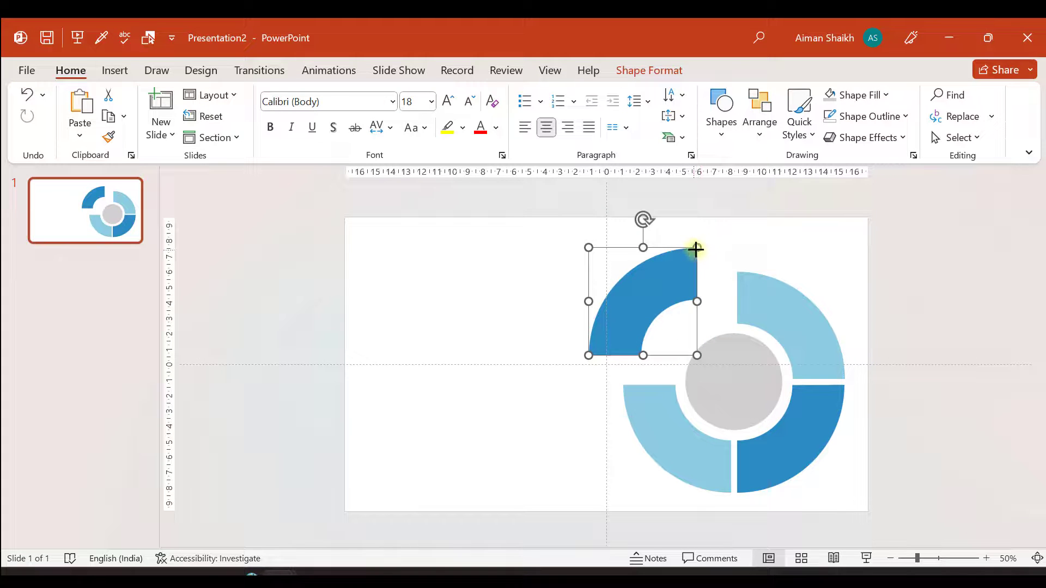
pyautogui.moveTo(695, 249); pyautogui.dragTo(711, 270)
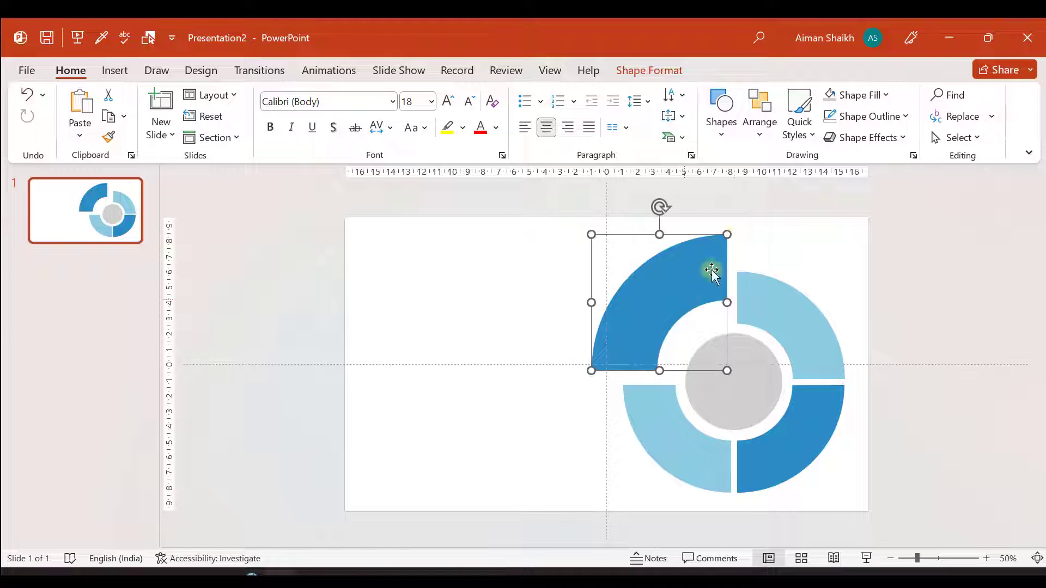
pyautogui.moveTo(726, 234); pyautogui.dragTo(730, 234)
pyautogui.moveTo(680, 302); pyautogui.dragTo(680, 309)
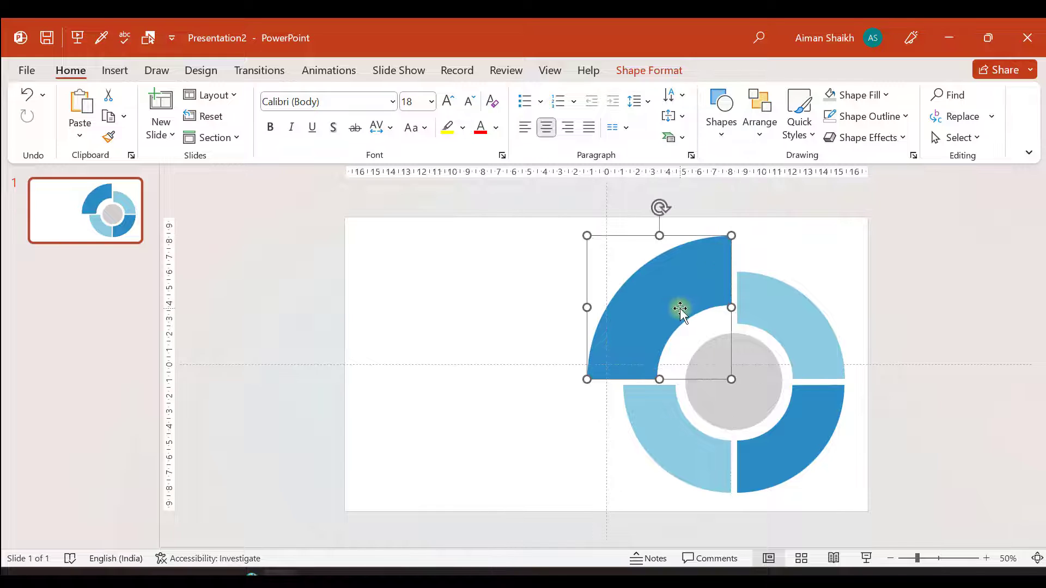
# - Reselect the enlarged quarter ring to check its position, then deselect it
pyautogui.click(500, 315)
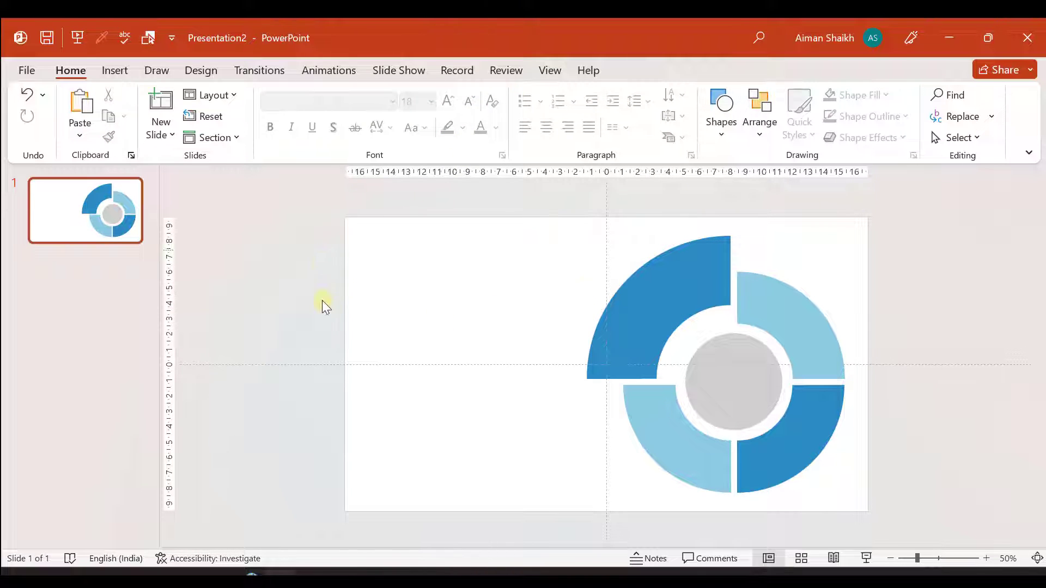
pyautogui.click(689, 296)
pyautogui.click(516, 290)
pyautogui.click(659, 291)
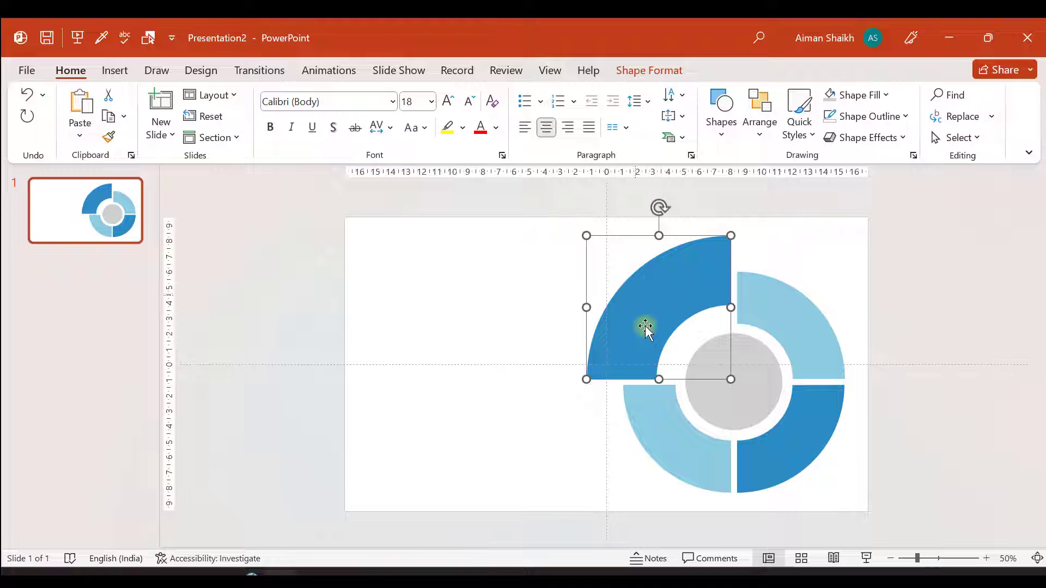
pyautogui.click(531, 312)
# - Insert the rising bar-chart icon from the icon library and move it clear of the ring
pyautogui.click(116, 70)
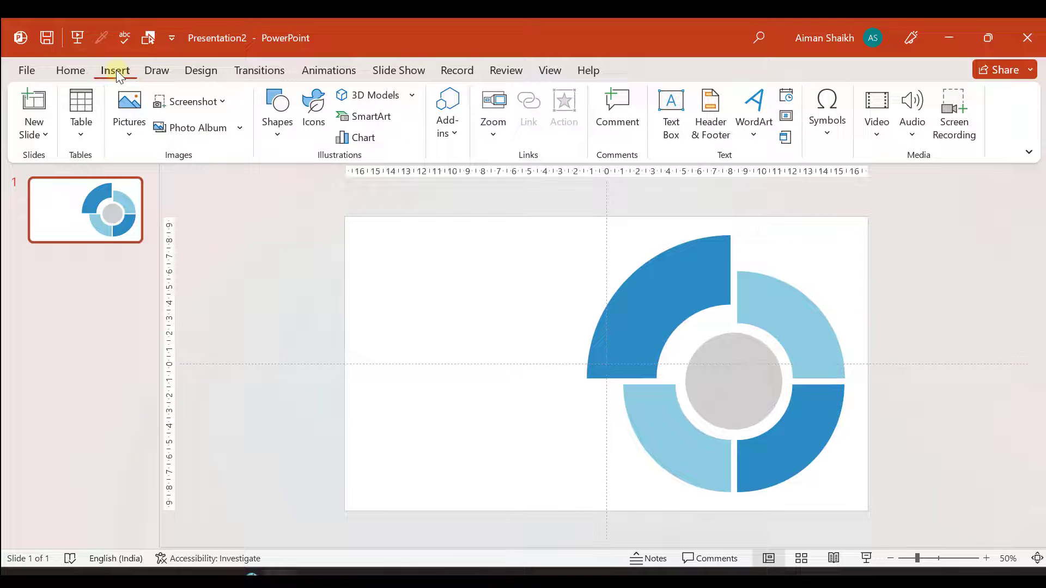
pyautogui.click(314, 114)
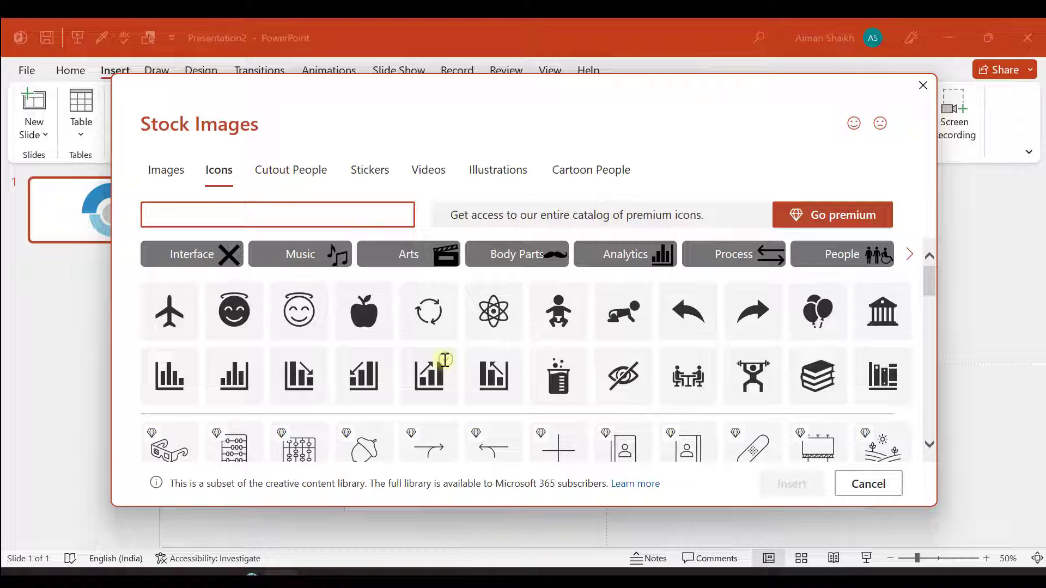
pyautogui.click(445, 360)
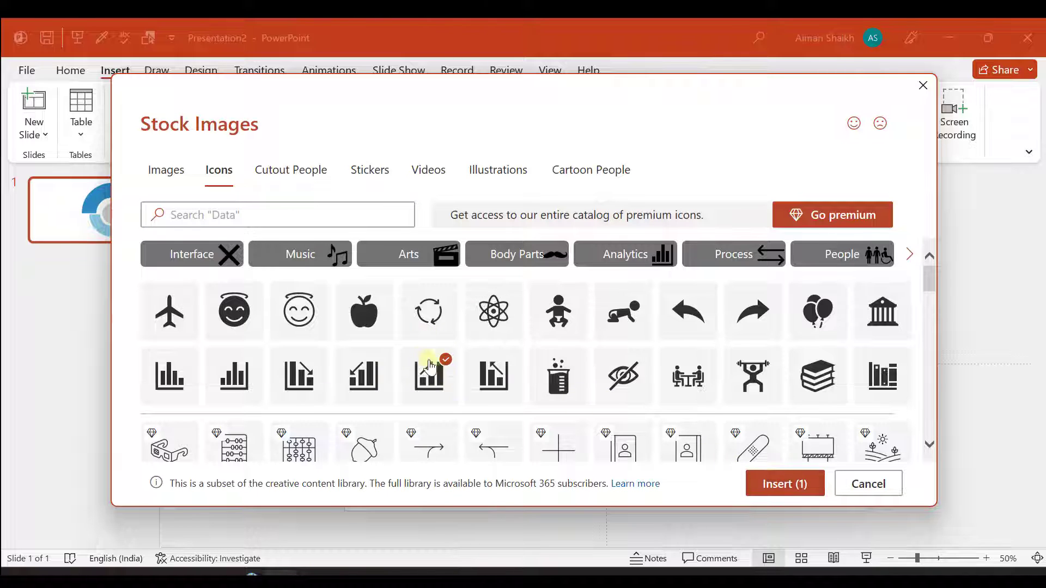
pyautogui.click(773, 483)
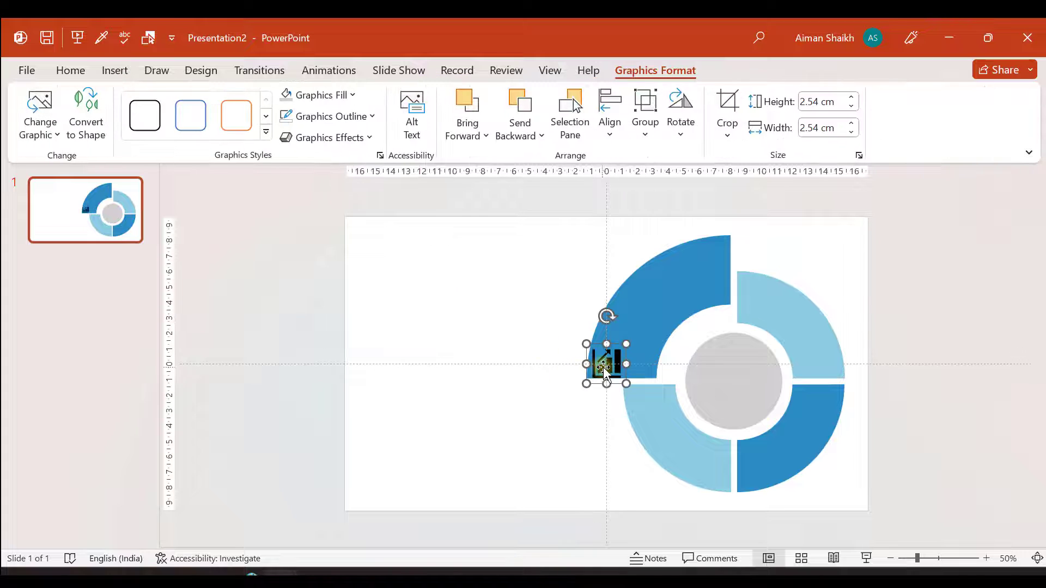
pyautogui.moveTo(605, 361); pyautogui.dragTo(532, 294)
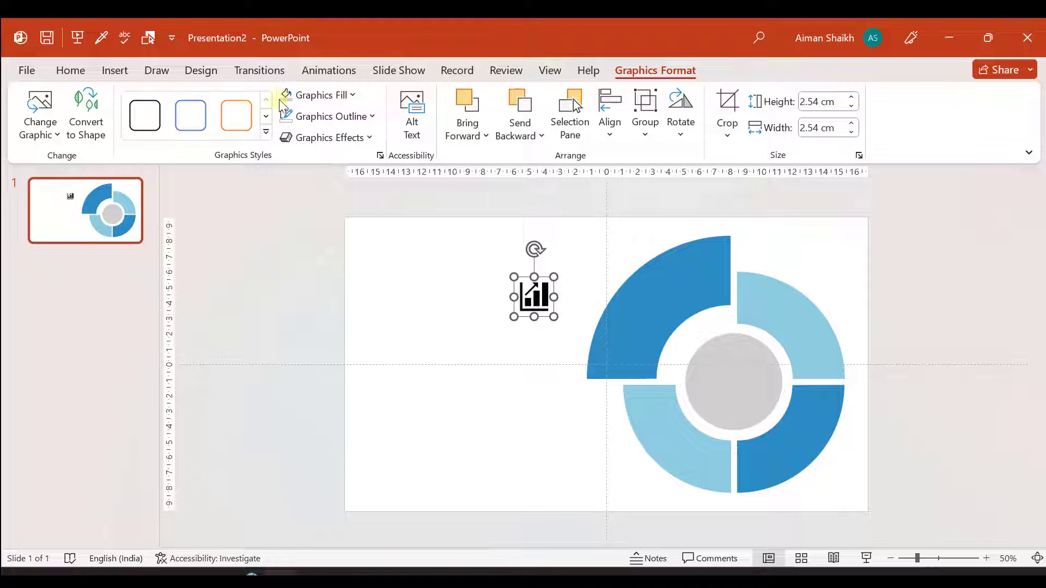
# - Fill the chart icon white, place it on the dark blue segment, and enlarge it to about 3.22 cm
pyautogui.click(318, 95)
pyautogui.click(289, 137)
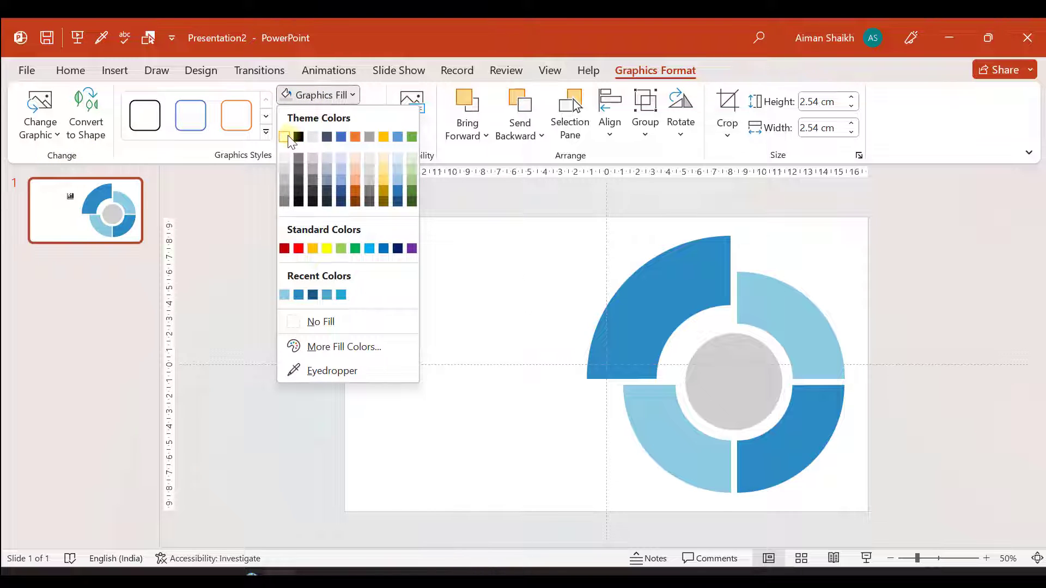
pyautogui.moveTo(528, 289); pyautogui.dragTo(686, 277)
pyautogui.moveTo(633, 300); pyautogui.dragTo(621, 298)
pyautogui.click(487, 298)
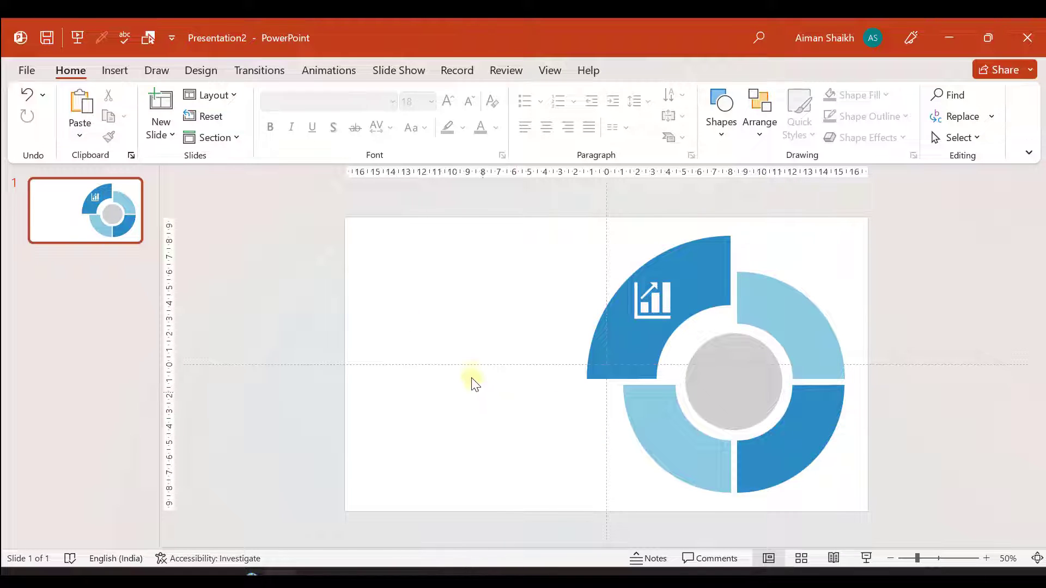
pyautogui.hotkey('alt', 'Tab')
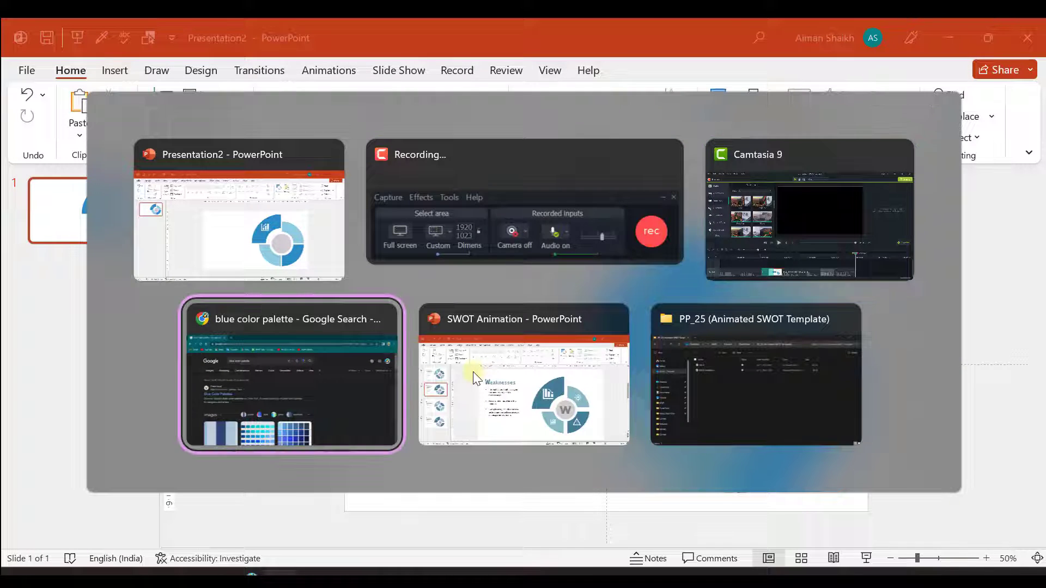
pyautogui.click(293, 266)
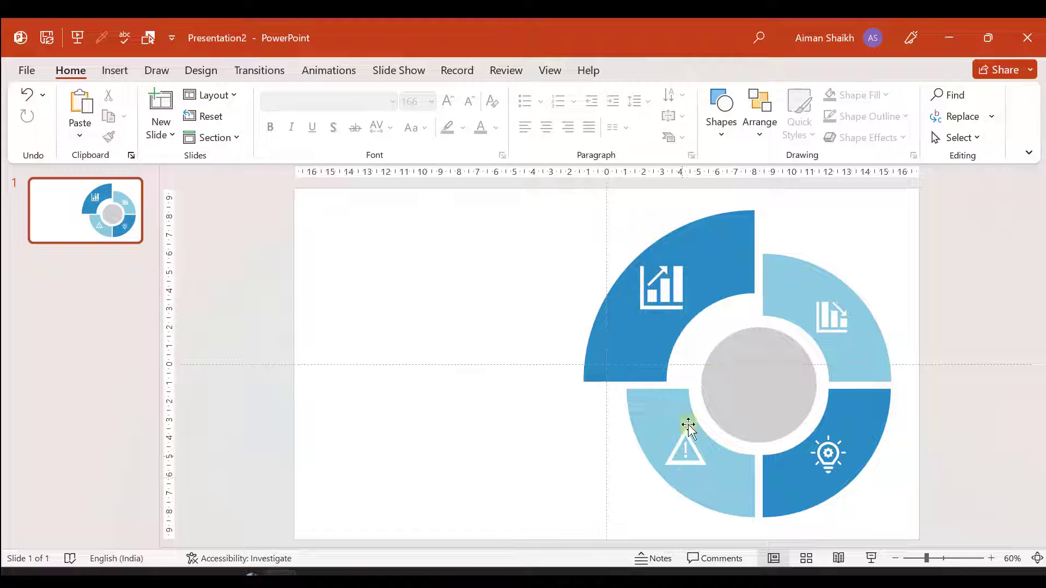
# - Add a text box containing the letter S in Arial Black
pyautogui.click(115, 71)
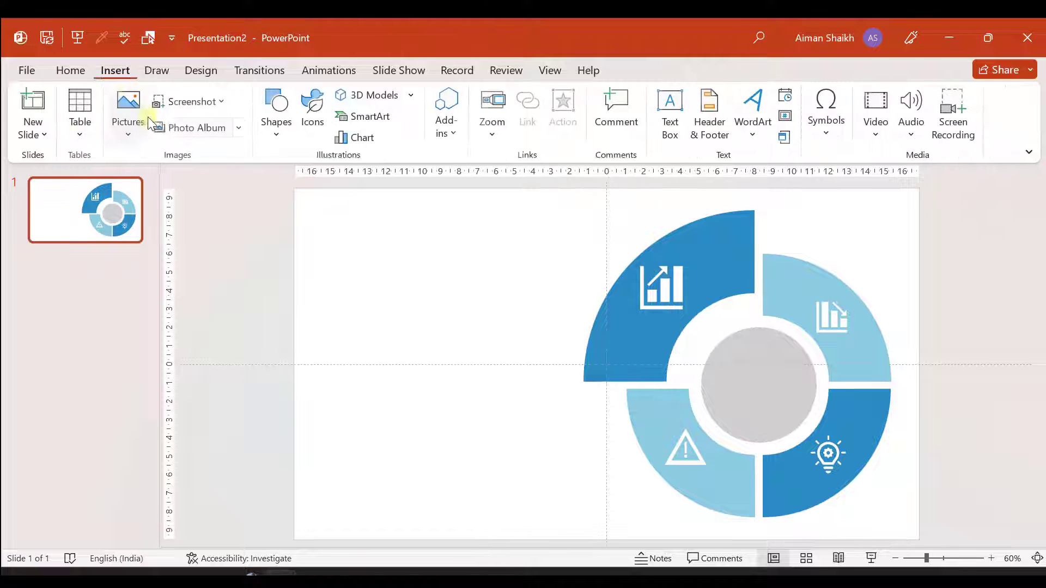
pyautogui.click(671, 112)
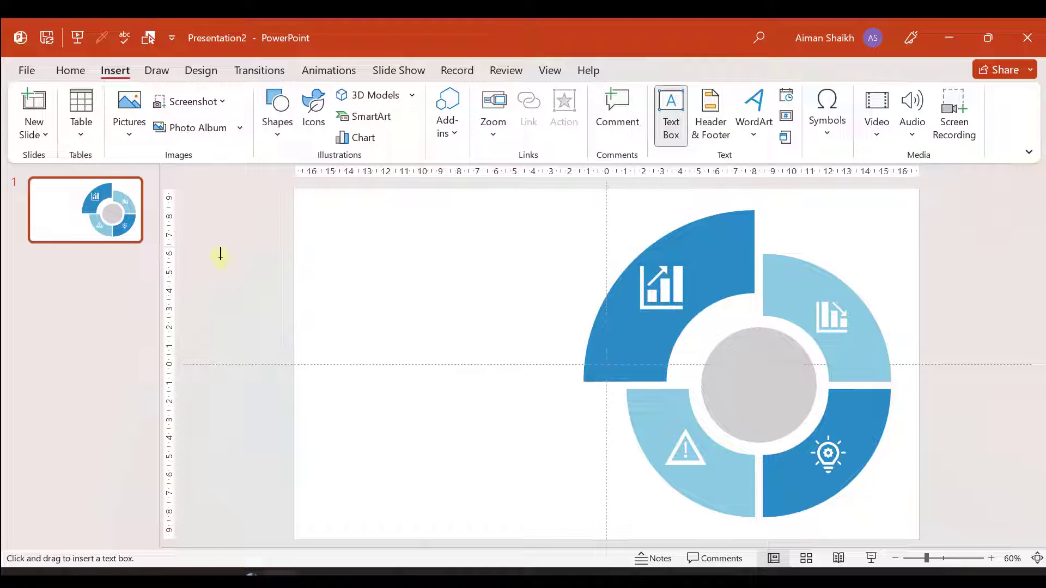
pyautogui.click(218, 256)
pyautogui.write('S')
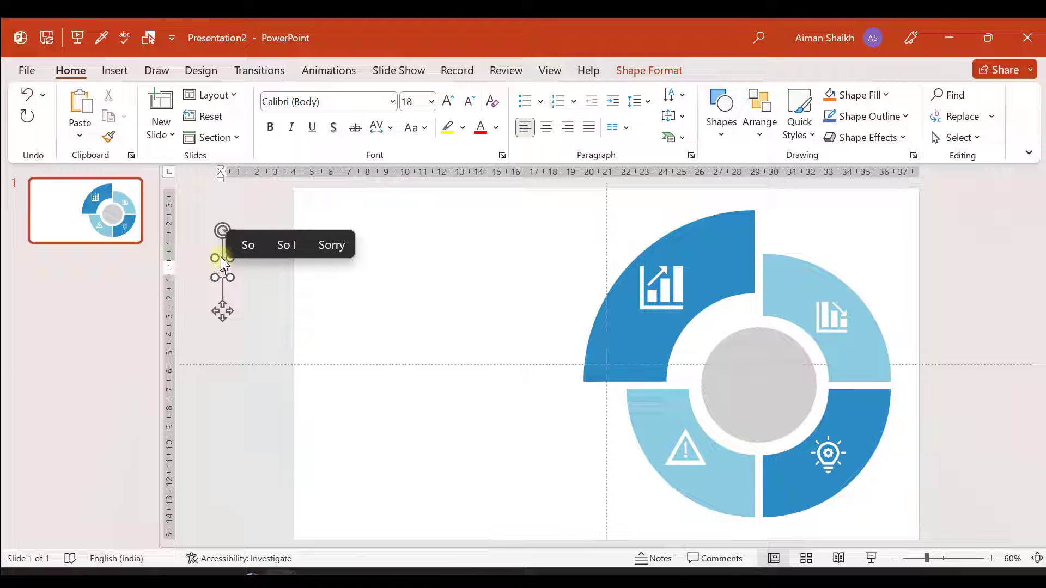
pyautogui.doubleClick(228, 272)
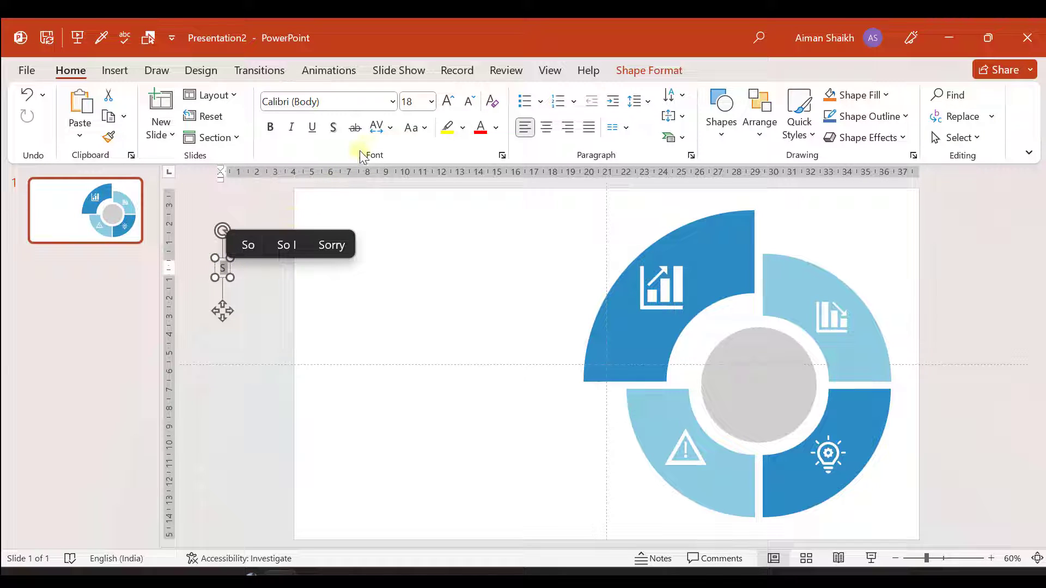
pyautogui.click(392, 102)
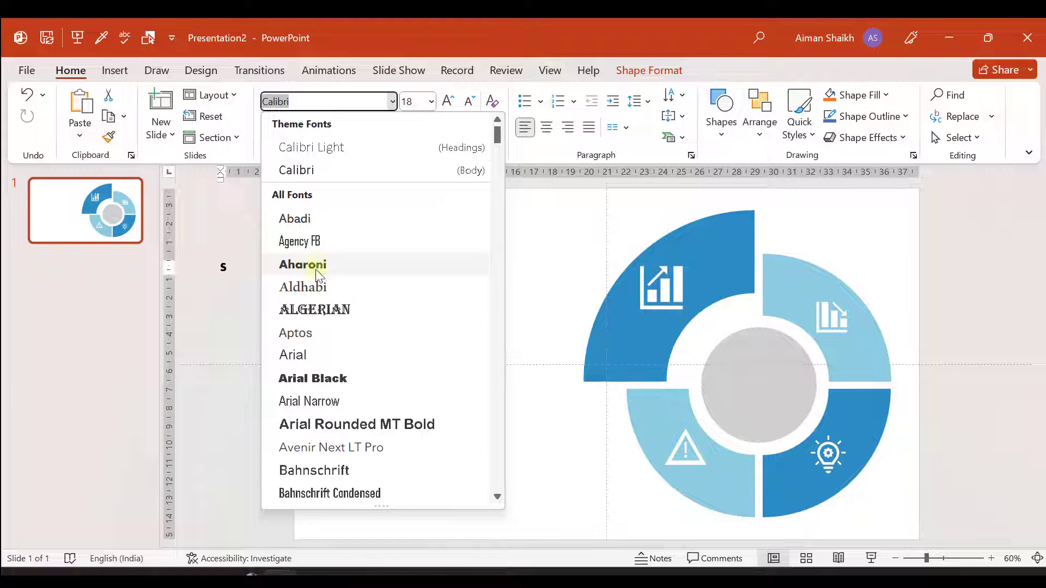
pyautogui.click(309, 379)
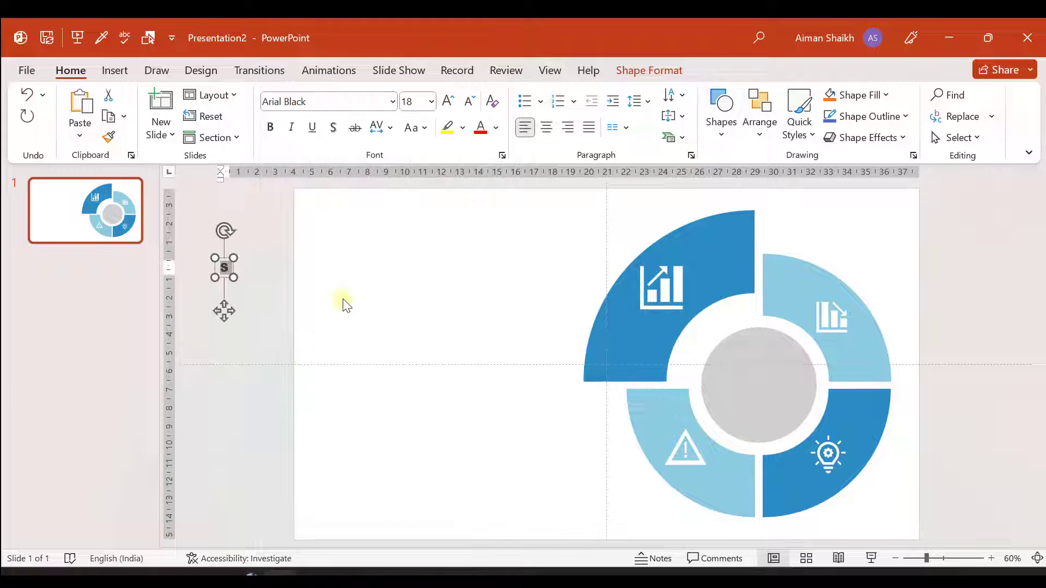
# - Enlarge the S to 96 pt and move it into the grey centre circle
pyautogui.click(446, 104)
pyautogui.click(446, 104)
pyautogui.click(446, 103)
pyautogui.click(446, 103)
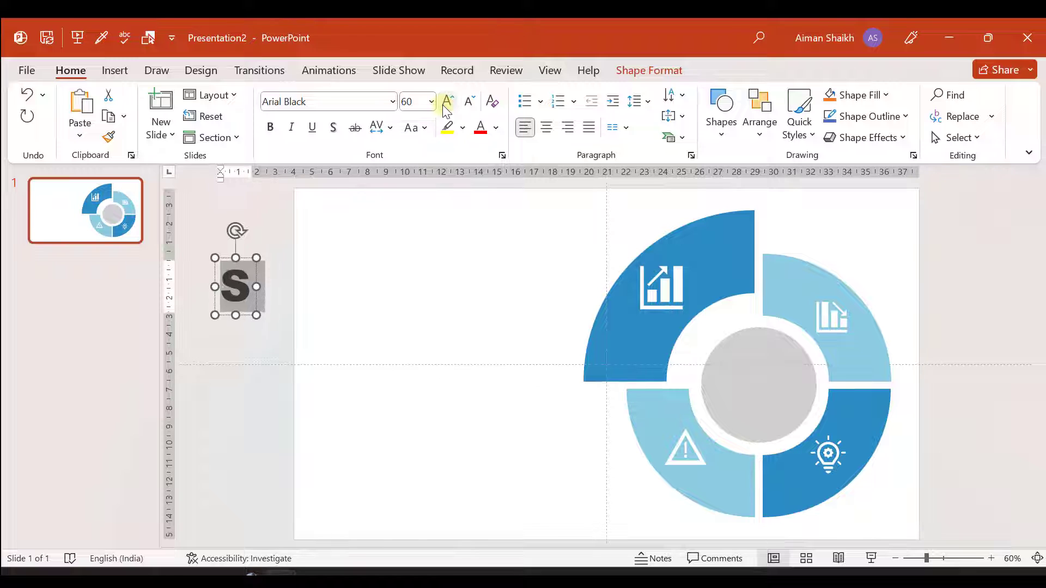
pyautogui.click(446, 103)
pyautogui.click(445, 104)
pyautogui.click(446, 103)
pyautogui.click(445, 104)
pyautogui.click(446, 103)
pyautogui.moveTo(256, 256); pyautogui.dragTo(773, 342)
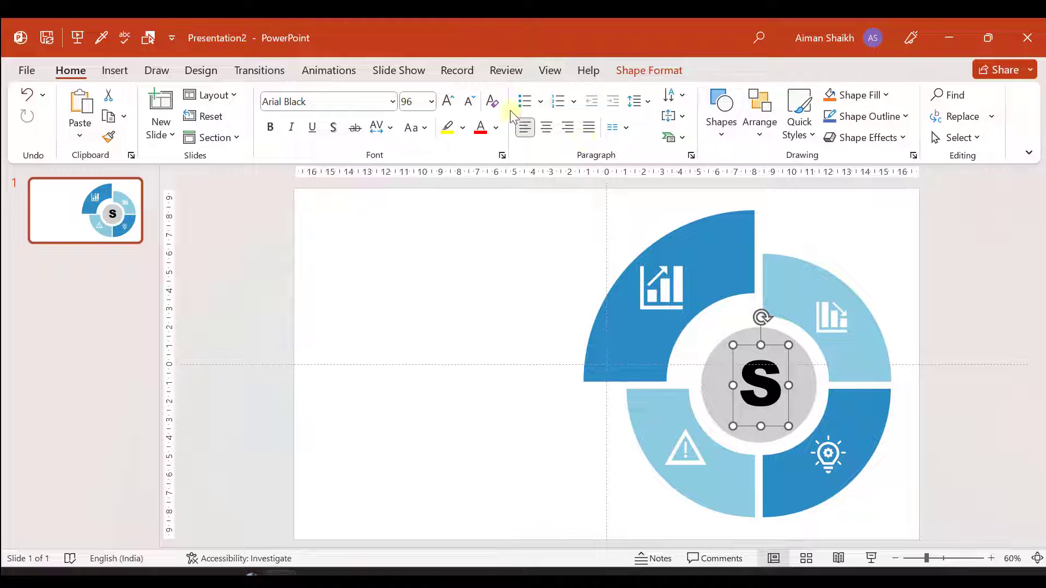
pyautogui.click(649, 70)
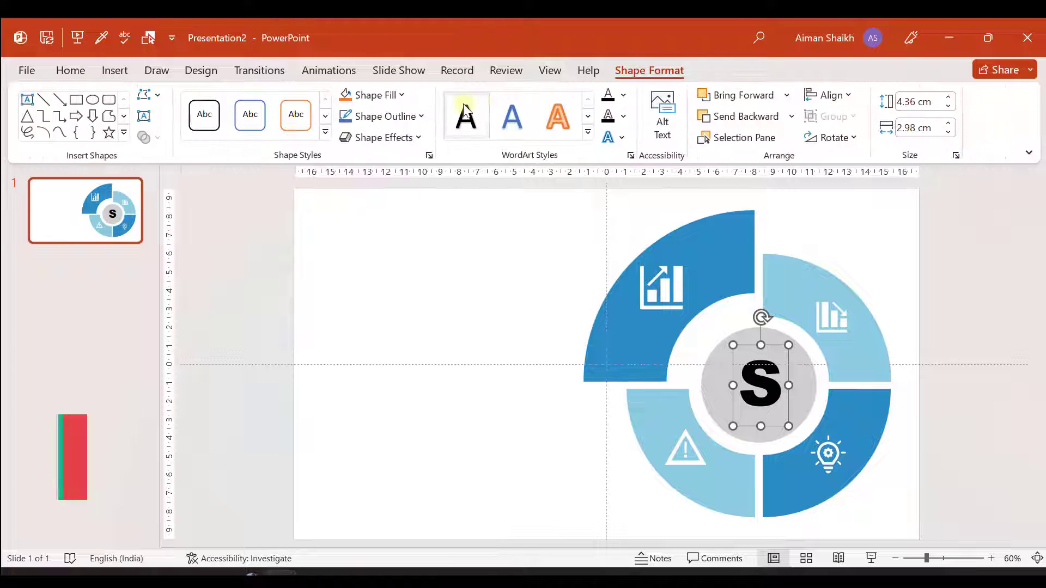
# - Colour the centre S grey and enlarge it to 115 pt
pyautogui.click(624, 103)
pyautogui.click(623, 159)
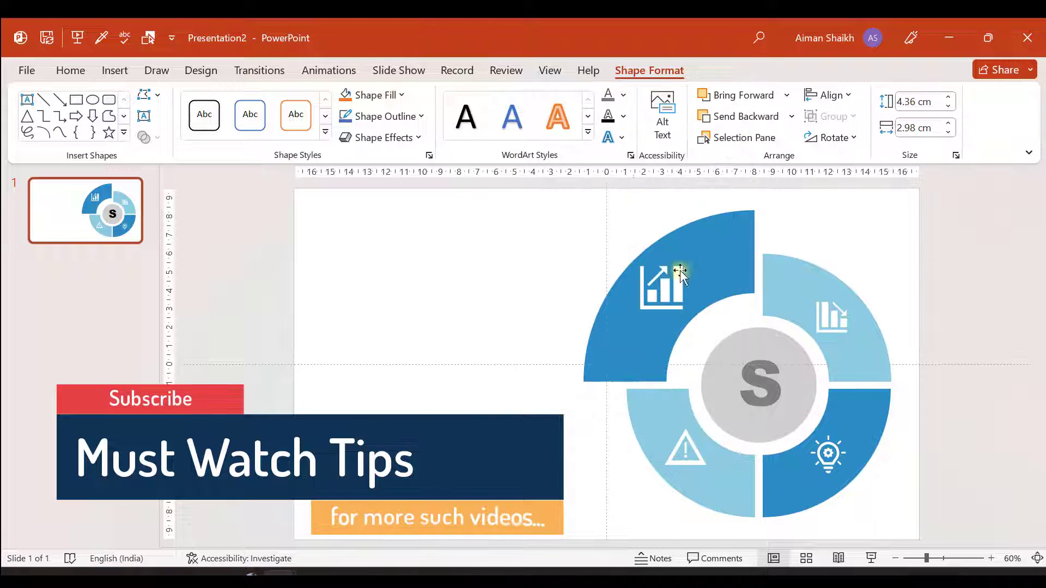
pyautogui.scroll(11, 197, 94)
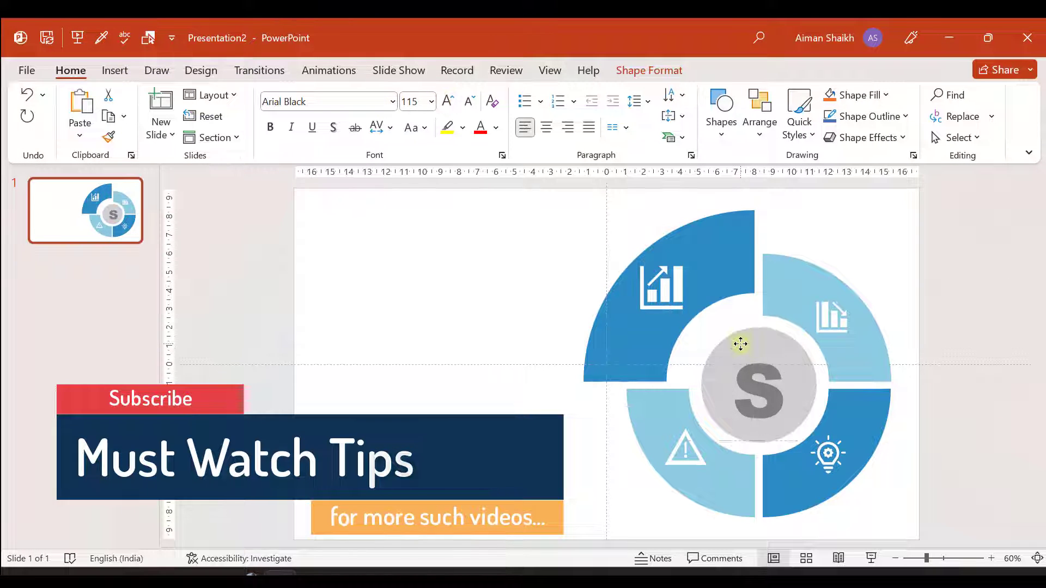
pyautogui.click(518, 387)
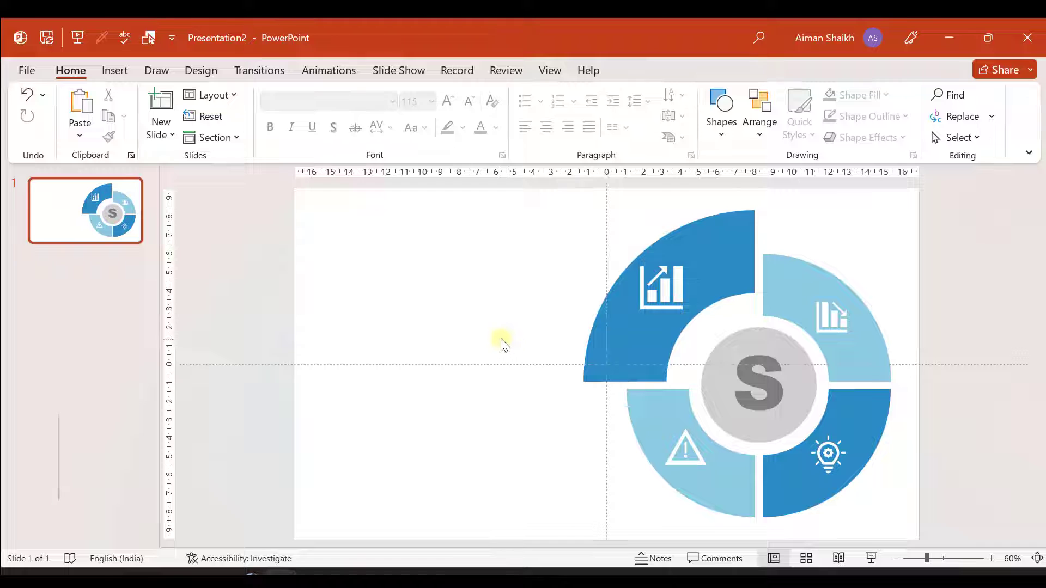